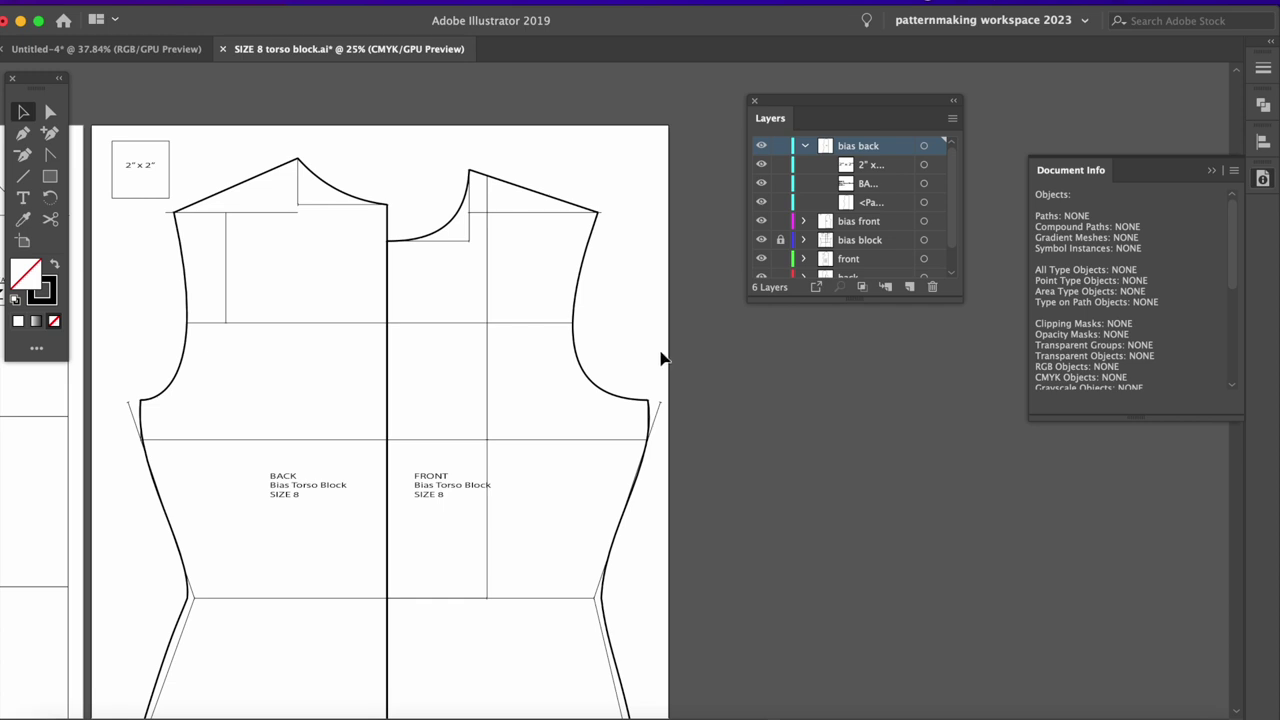
# Step: Hide the bias block layer so its grid lines disappear from the torso block
pyautogui.press('super+equal')
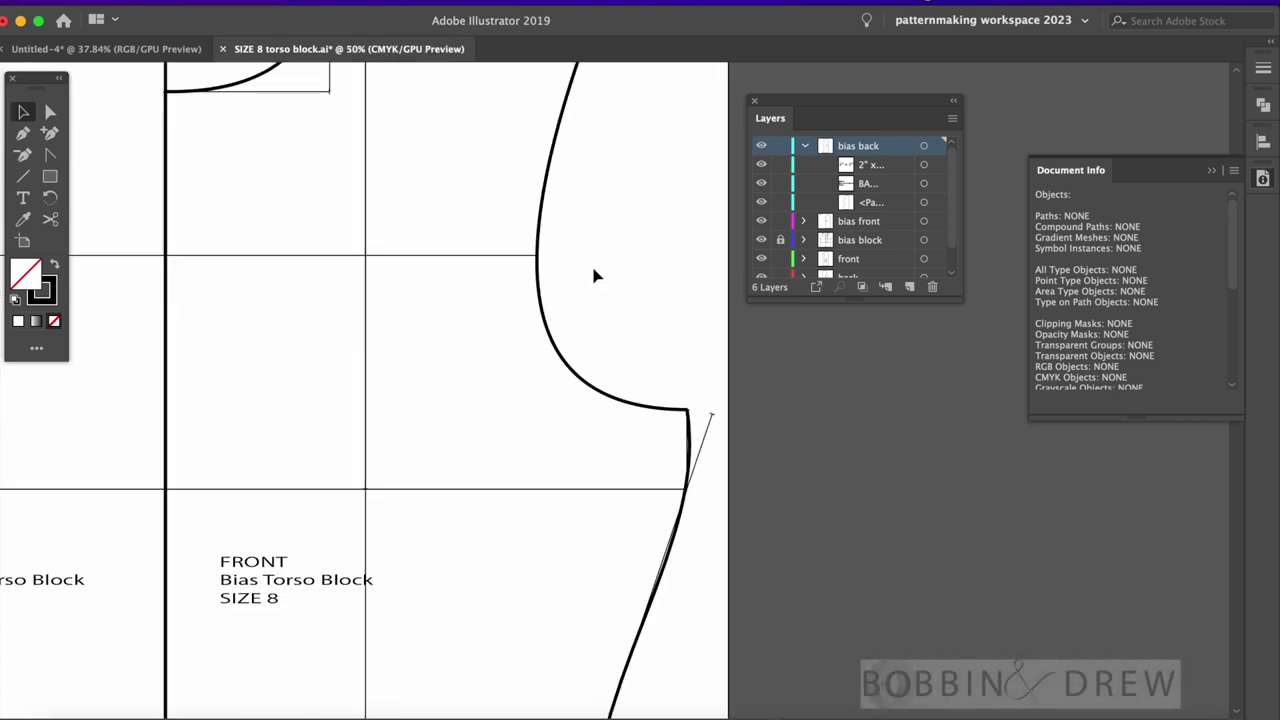
pyautogui.scroll(5, 600, 280)
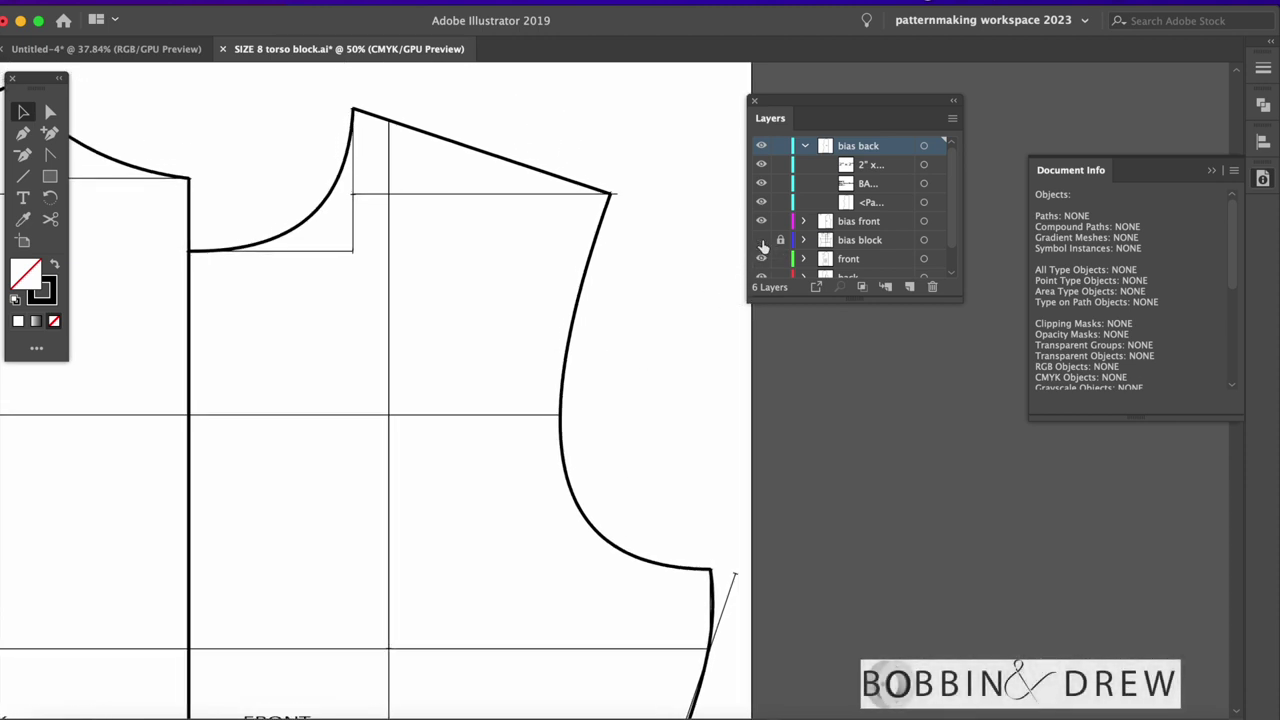
pyautogui.click(761, 240)
pyautogui.press('super+minus')
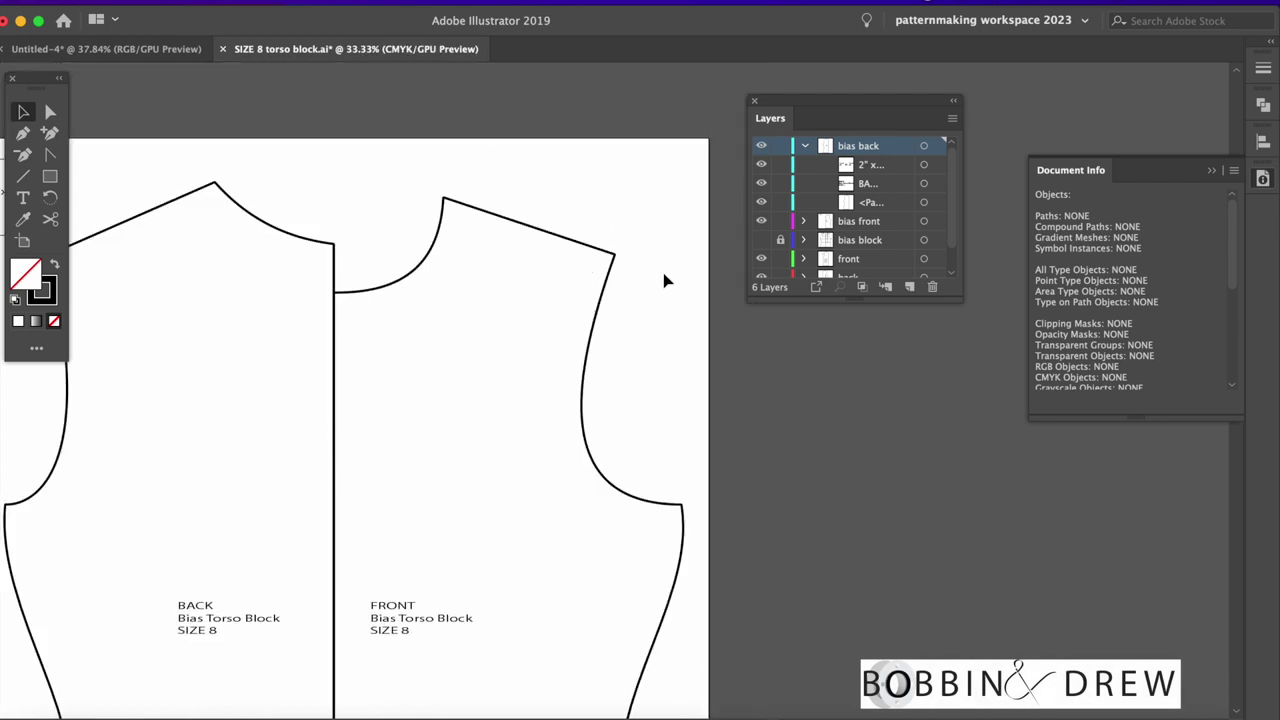
pyautogui.scroll(-2, 660, 295)
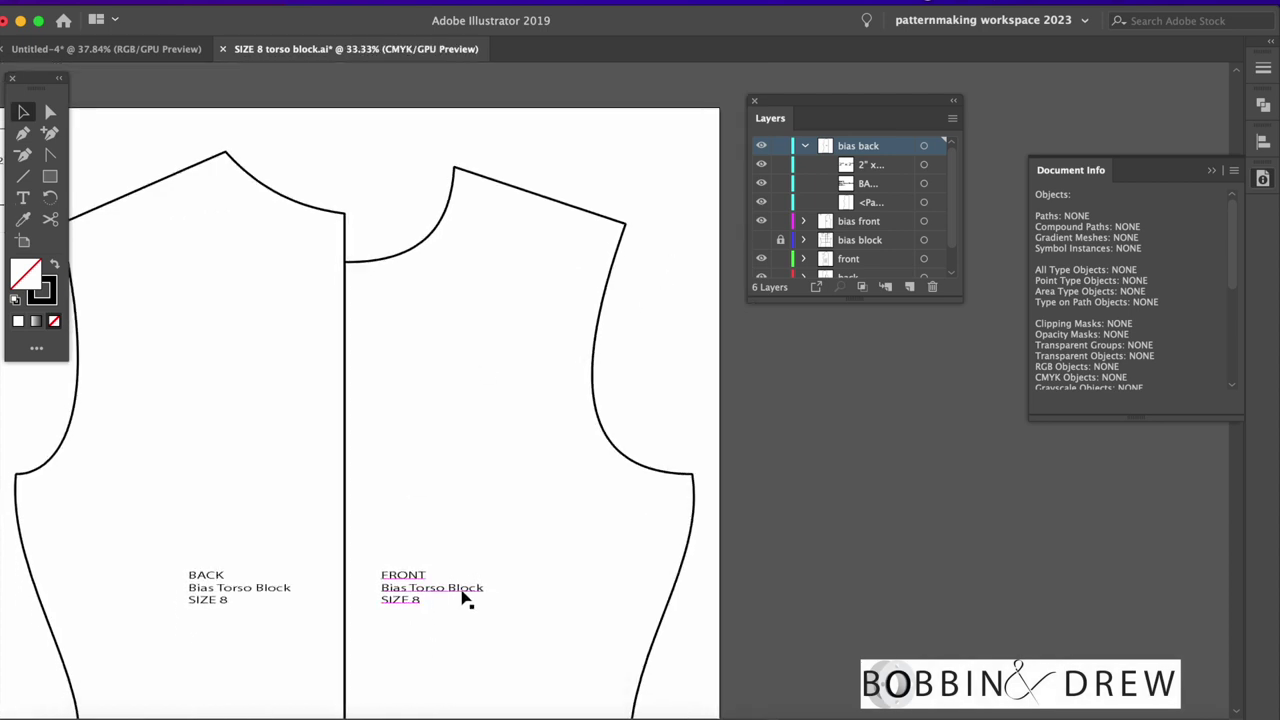
# Step: Switch to the Add Anchor Point tool and zoom in on the front armhole
pyautogui.press('+')
pyautogui.hscroll(3, 500, 520)
pyautogui.press('super+plus')
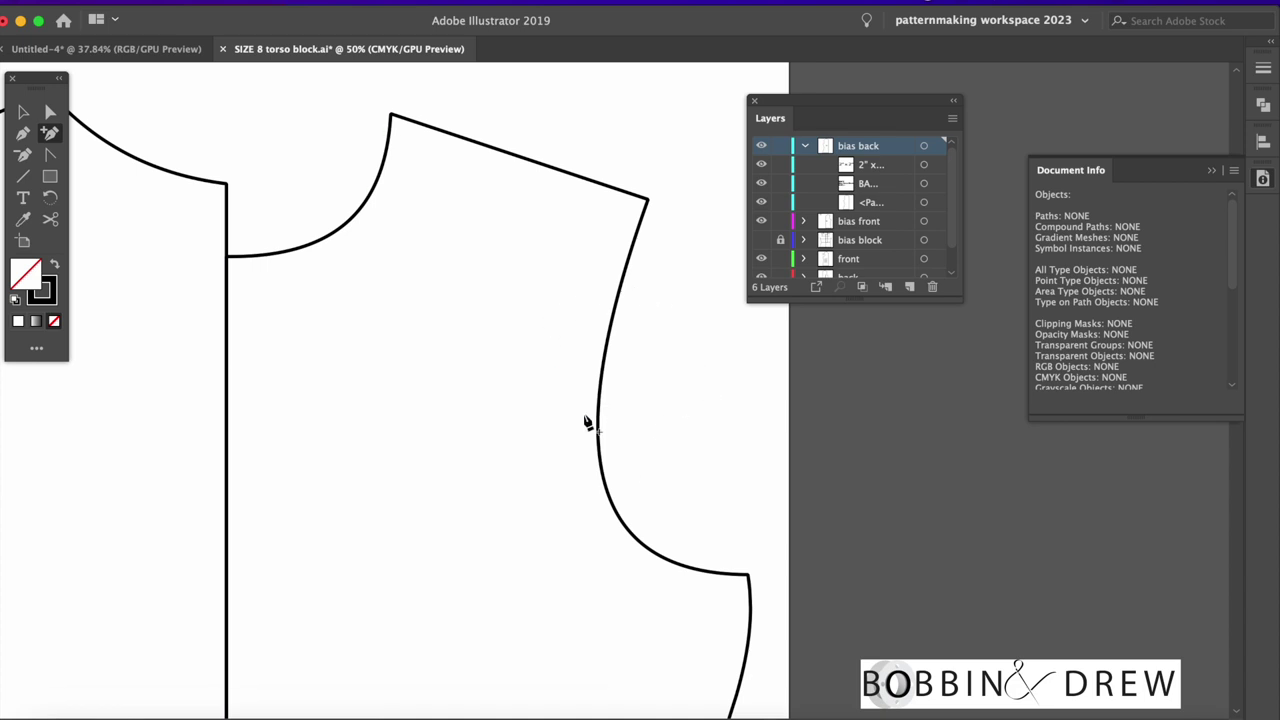
# Step: Pan across the front shoulder and armhole, then open the Illustrator application menu
pyautogui.moveTo(397, 409); pyautogui.dragTo(471, 438)
pyautogui.hscroll(5, 471, 438)
pyautogui.scroll(-3, 471, 438)
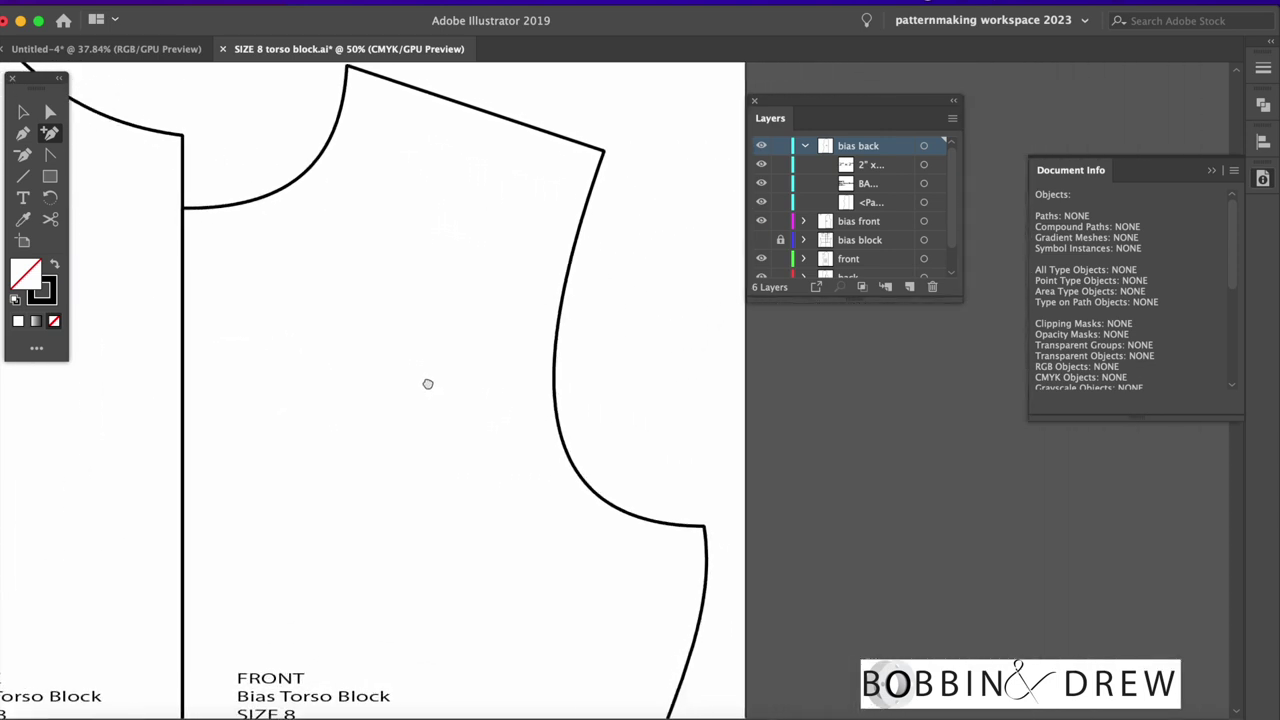
pyautogui.scroll(-1, 428, 383)
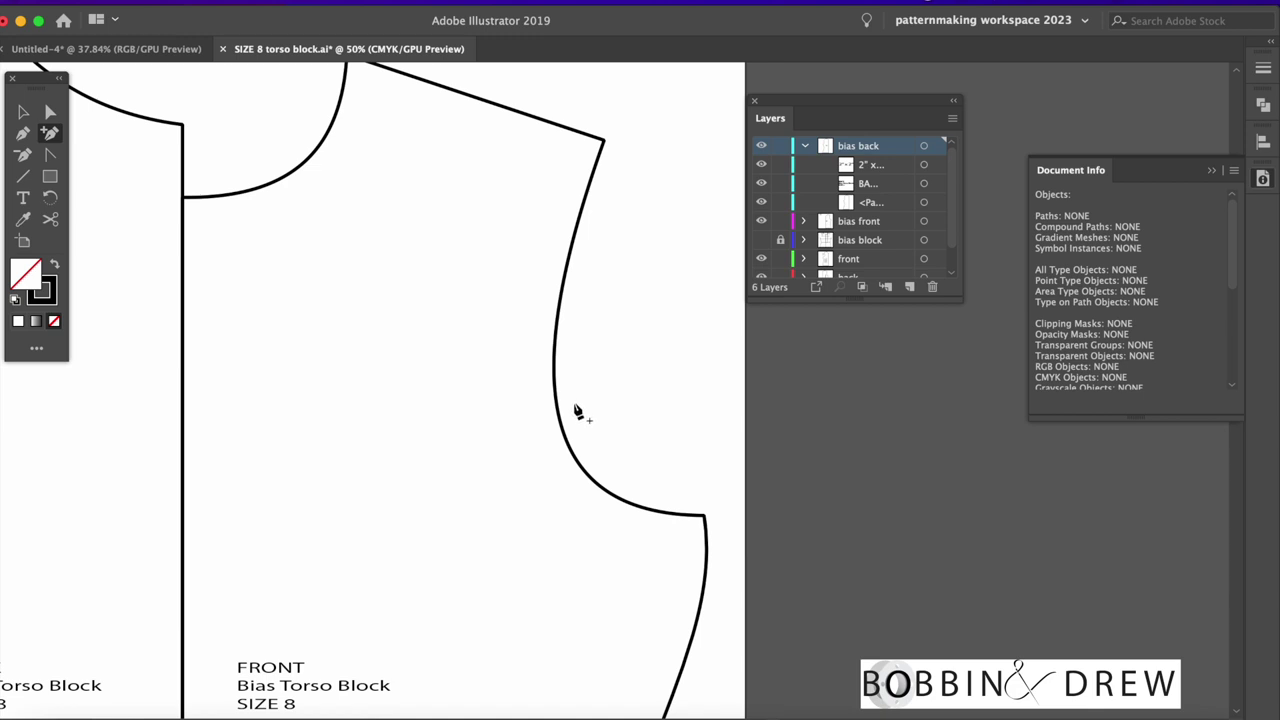
pyautogui.moveTo(574, 397); pyautogui.dragTo(648, 480)
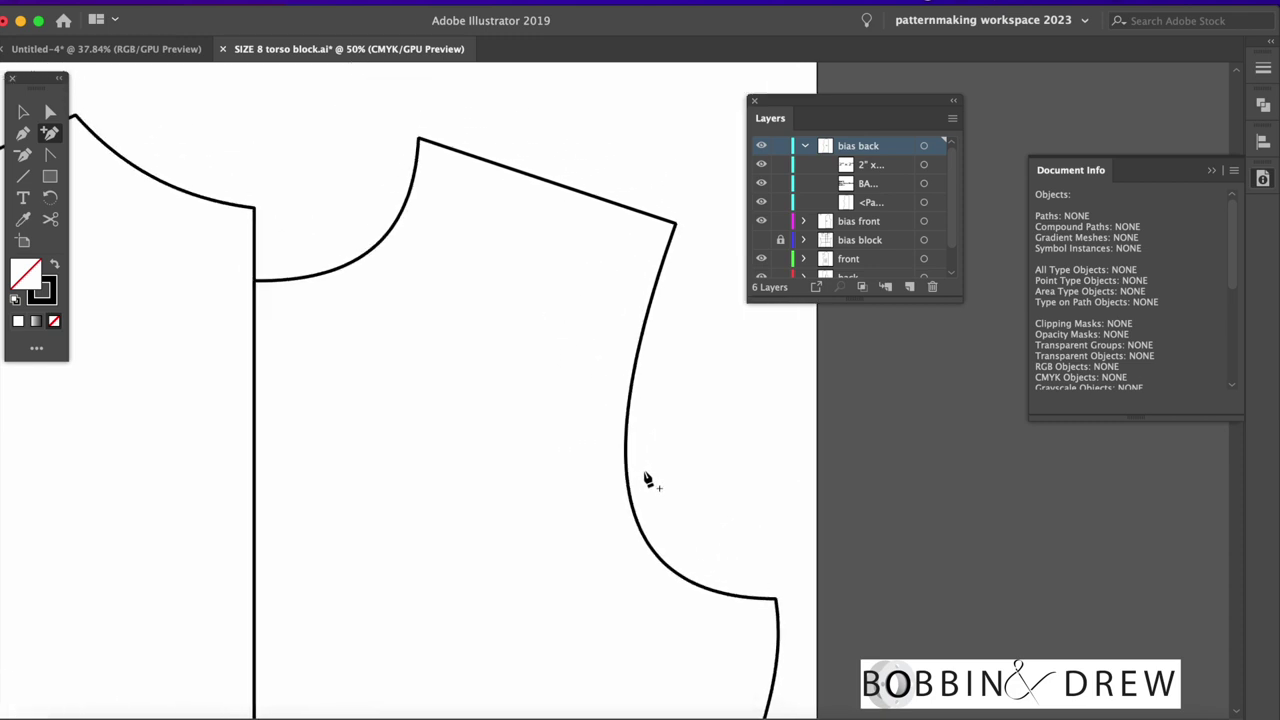
pyautogui.click(66, 2)
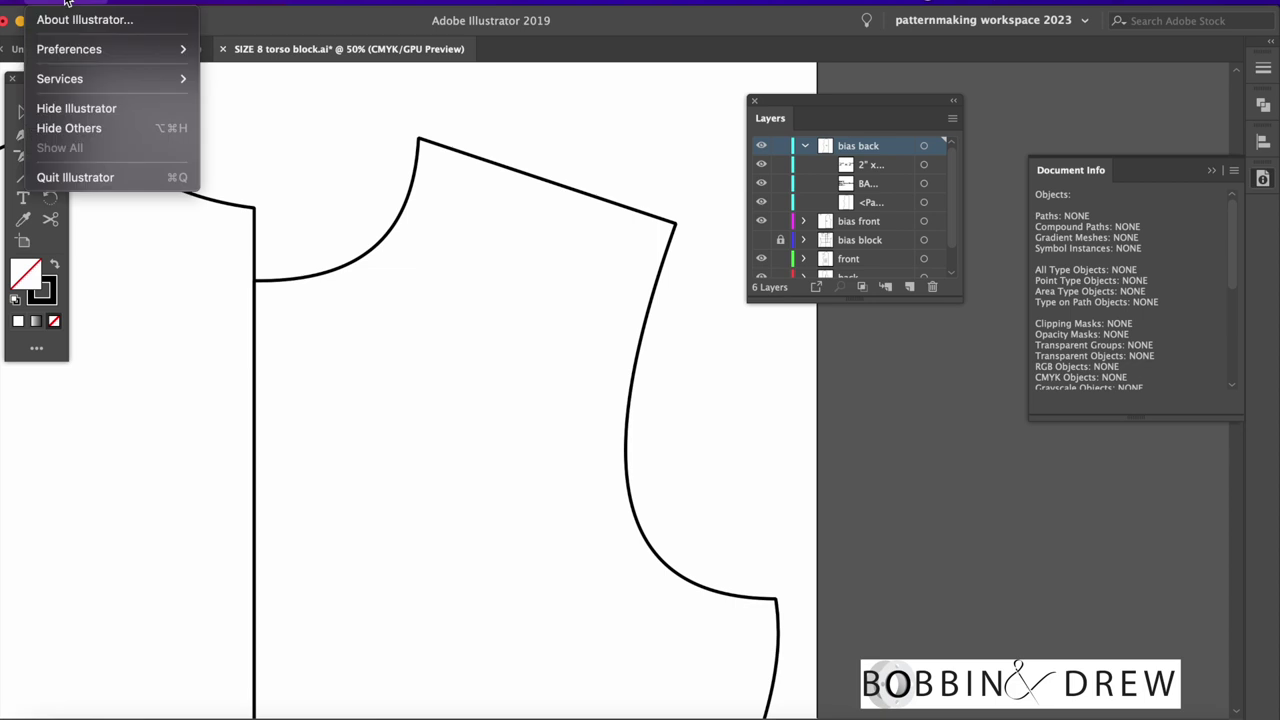
# Step: In Preferences > Units, keep the General unit at Inches and confirm
pyautogui.moveTo(92, 49)
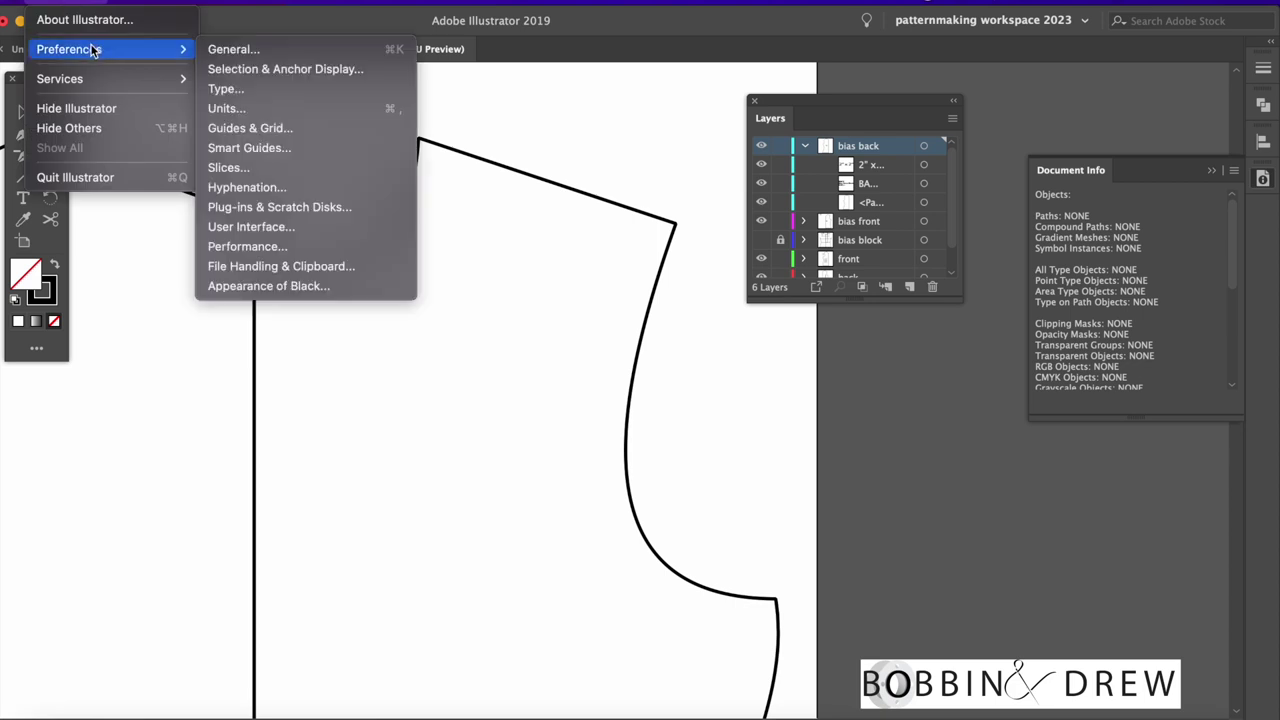
pyautogui.click(240, 108)
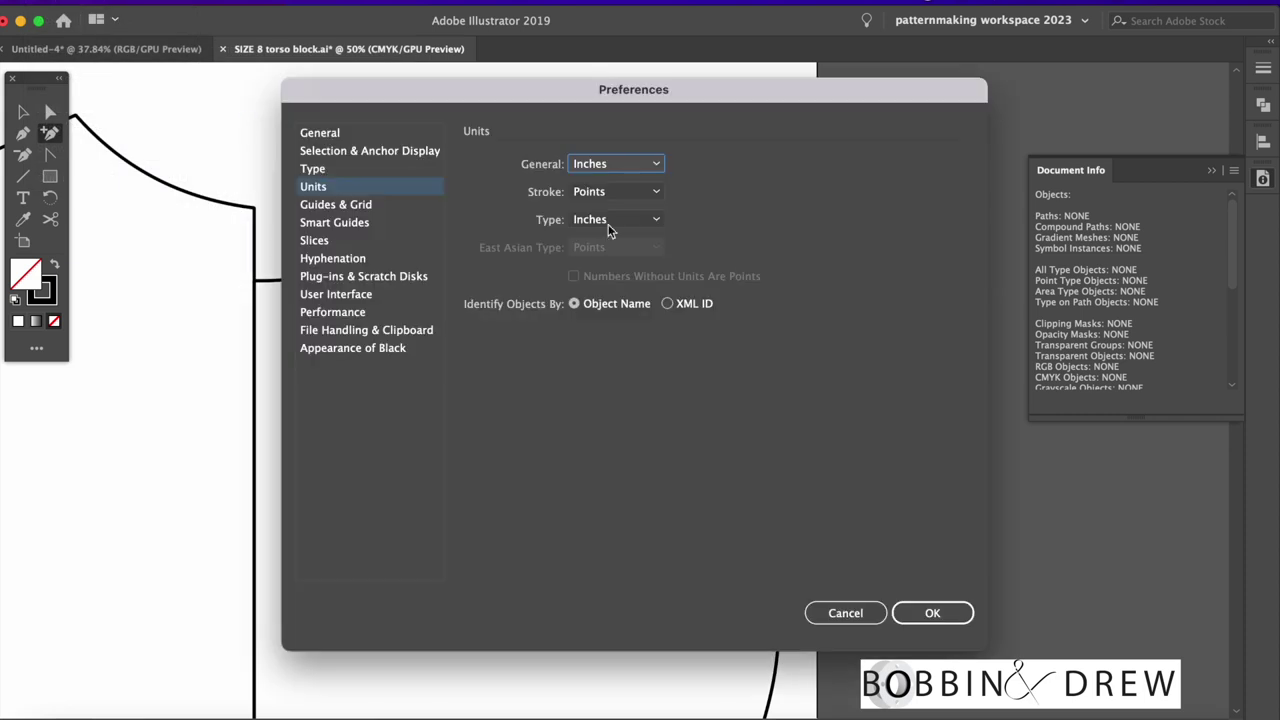
pyautogui.click(617, 166)
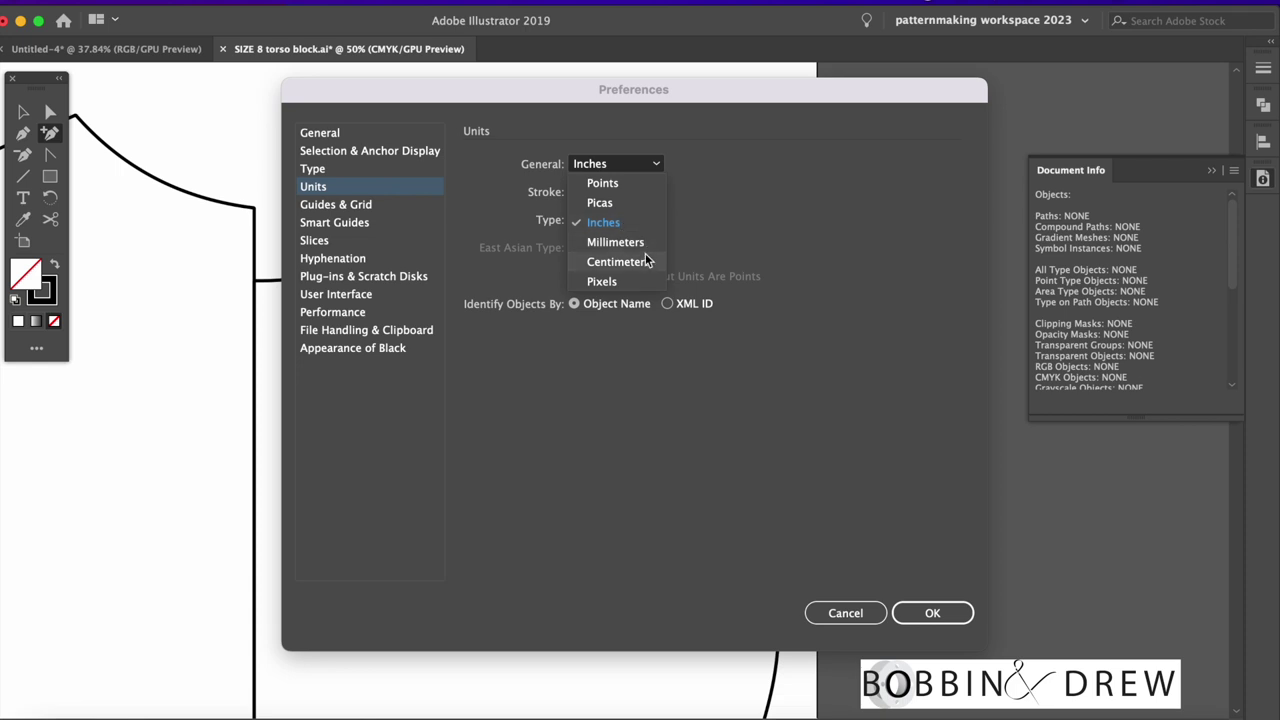
pyautogui.click(740, 238)
pyautogui.click(938, 614)
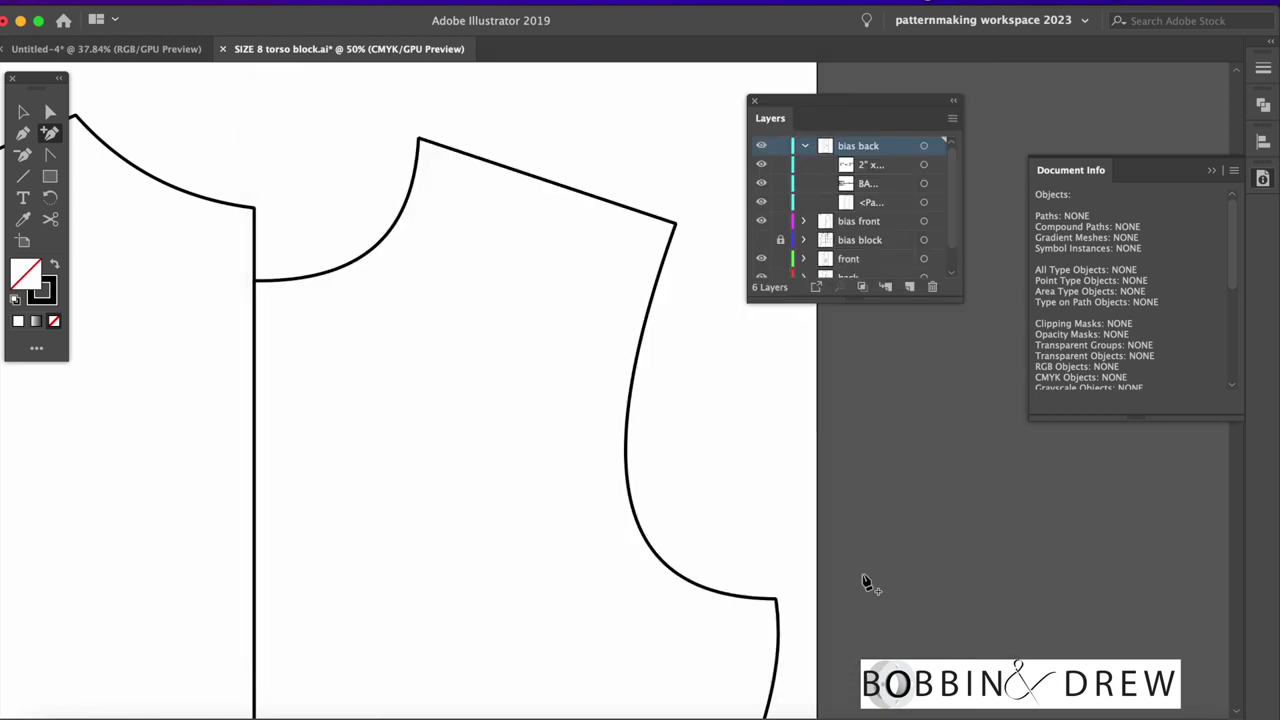
pyautogui.moveTo(369, 293); pyautogui.dragTo(383, 289)
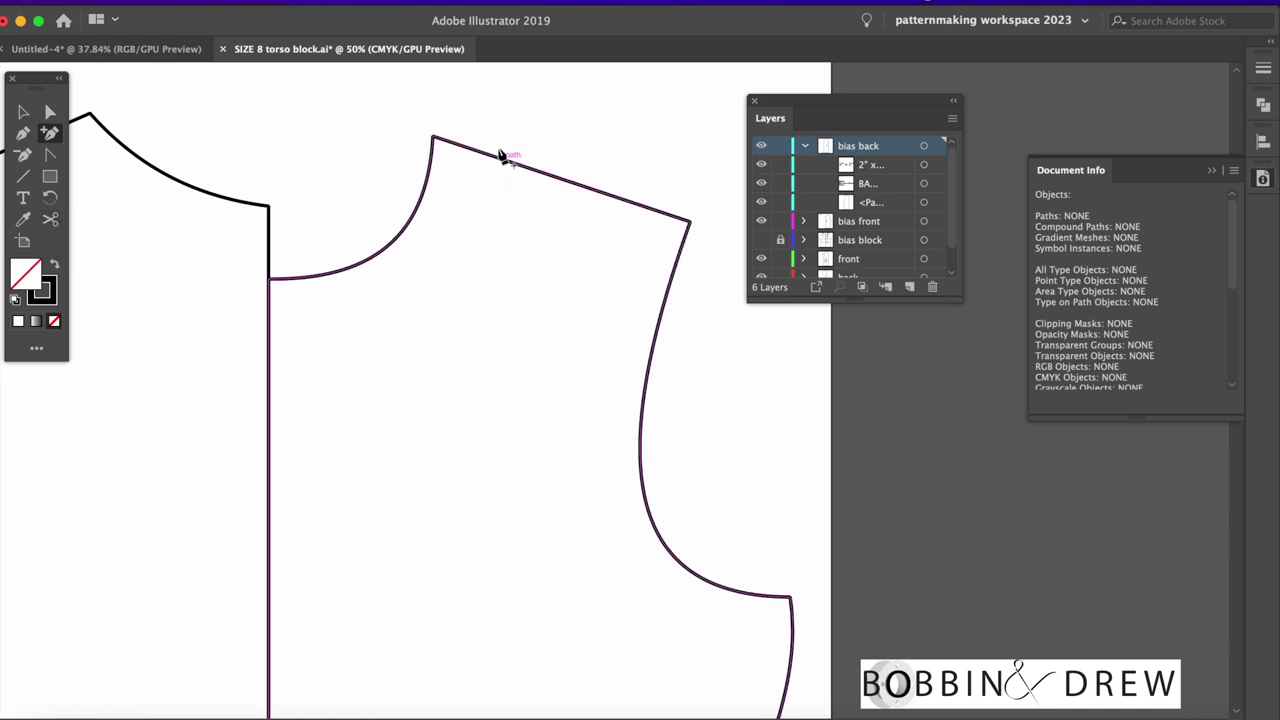
pyautogui.click(455, 2)
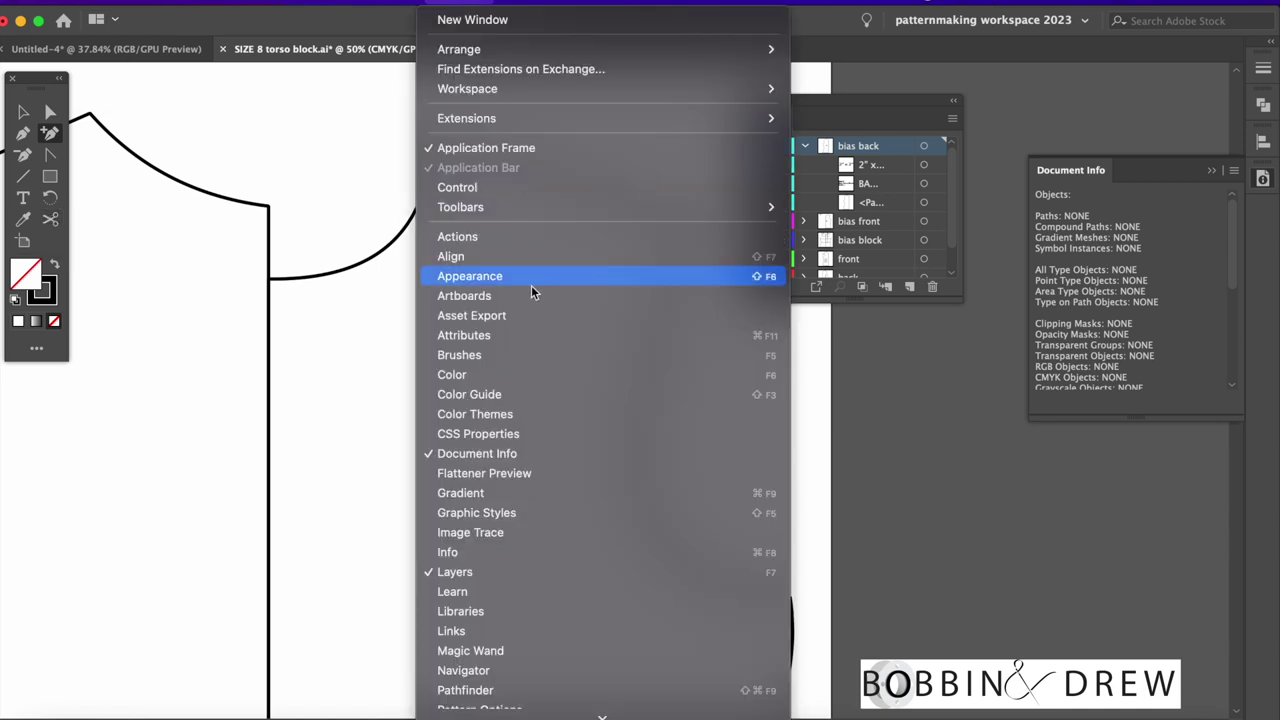
pyautogui.click(539, 456)
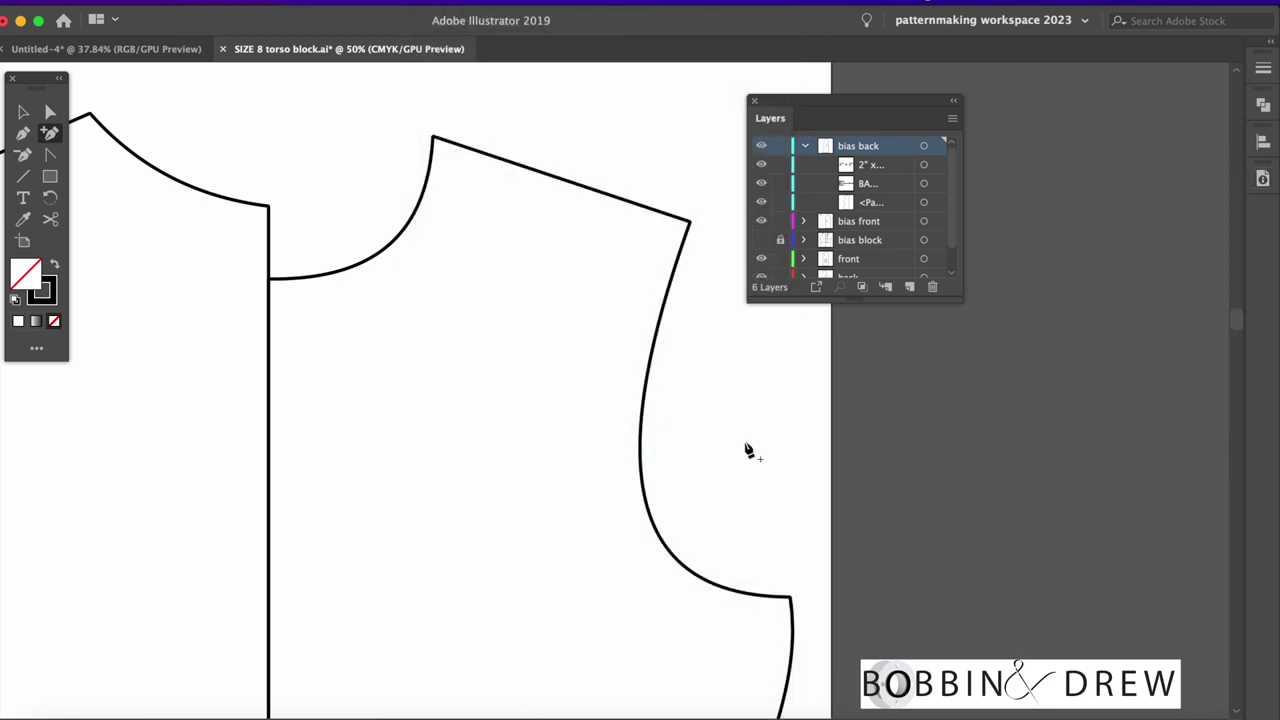
pyautogui.click(1263, 179)
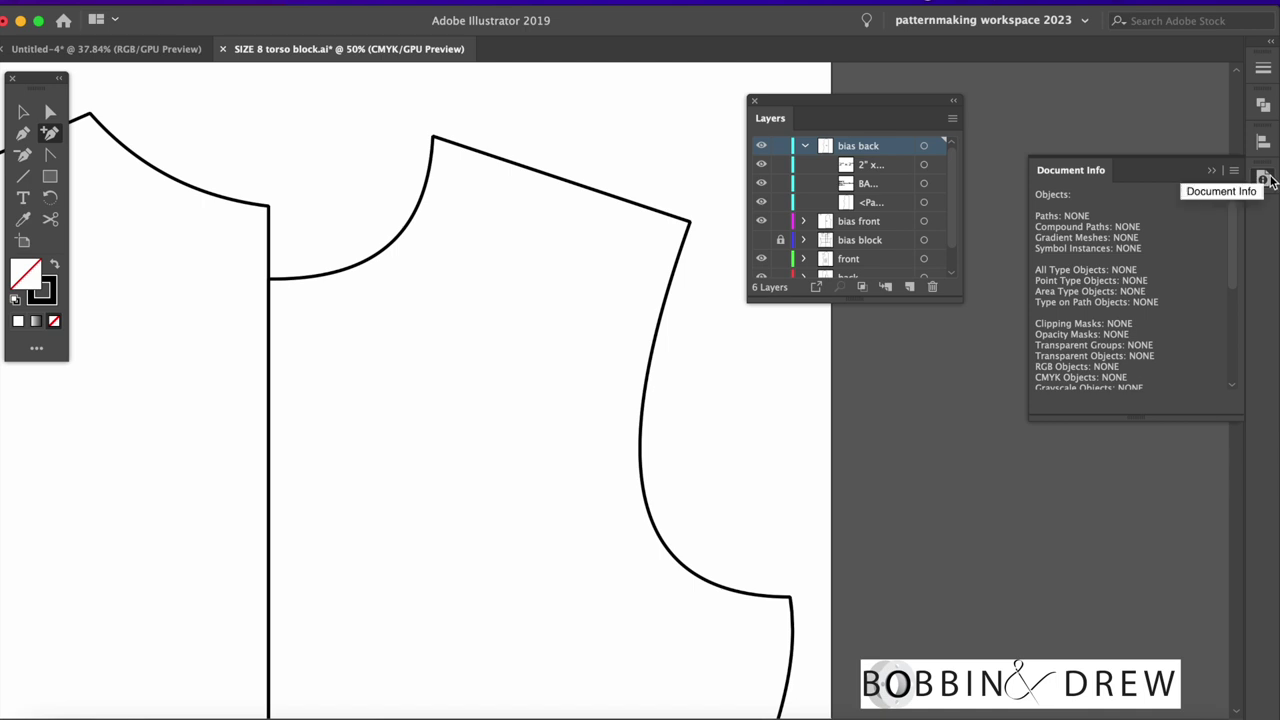
pyautogui.click(1234, 172)
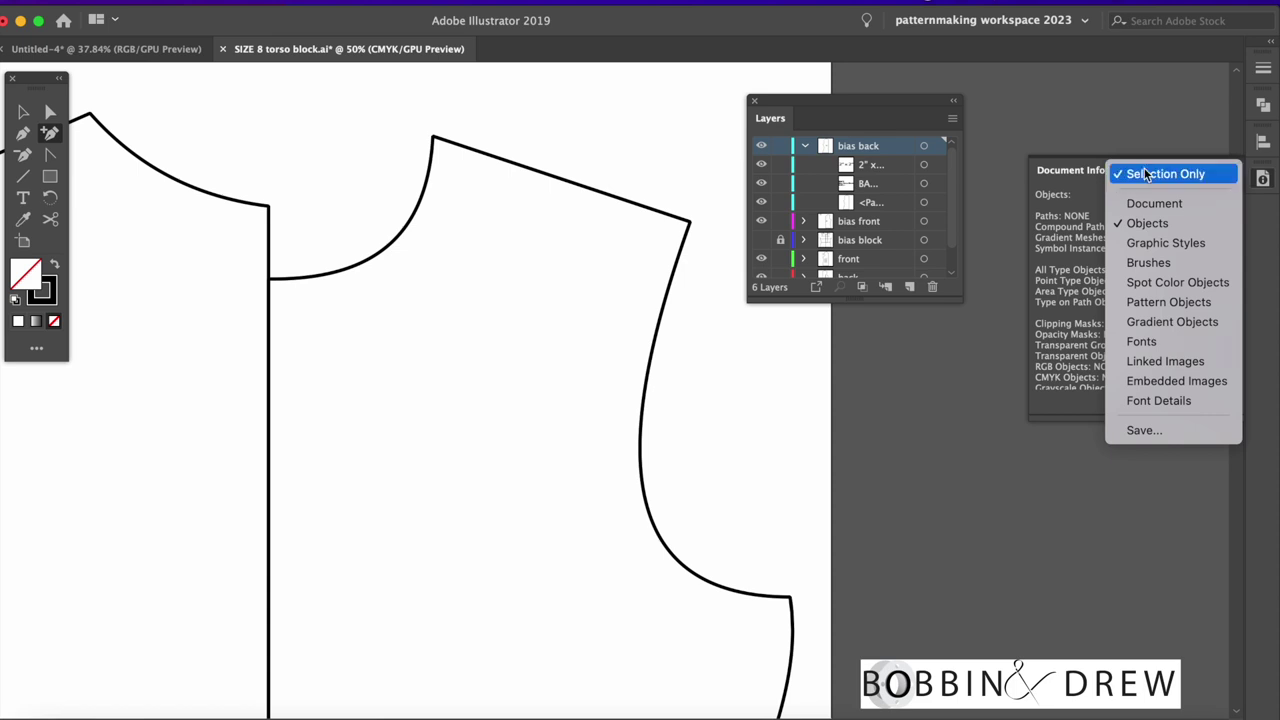
pyautogui.click(1145, 223)
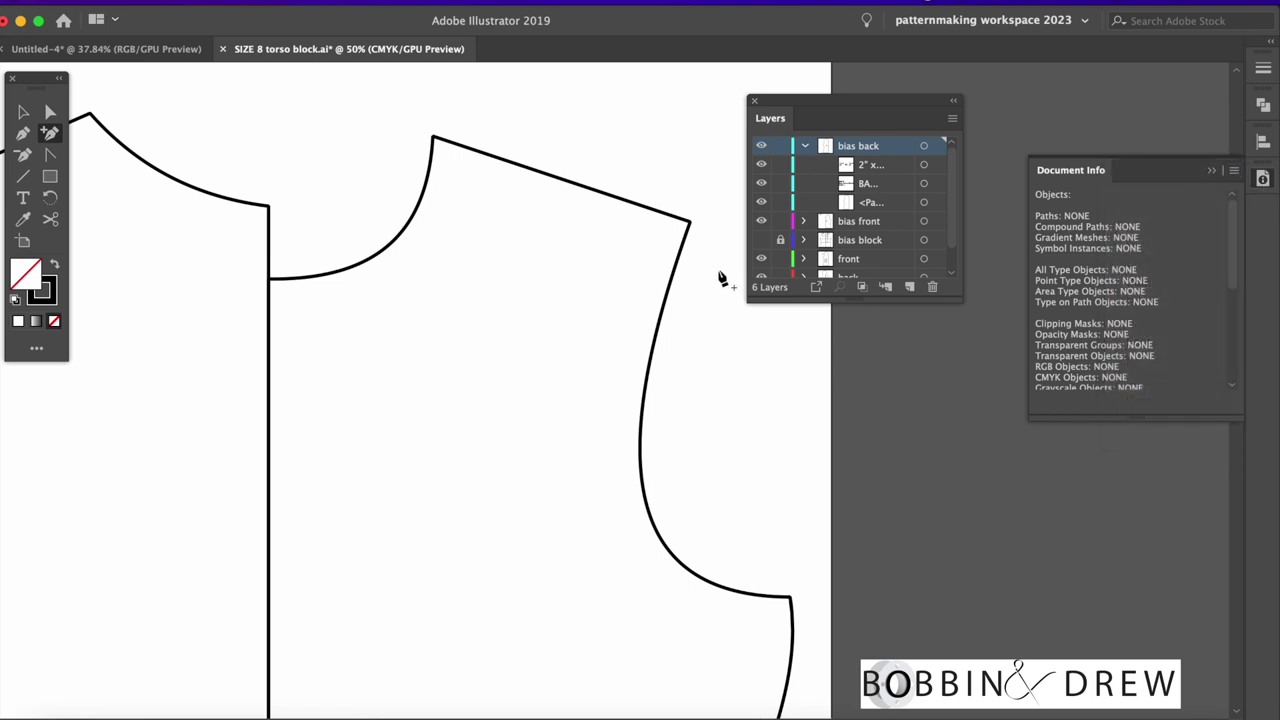
pyautogui.scroll(-3, 720, 278)
pyautogui.hscroll(5, 720, 278)
# Step: Cut the front outline with Scissors at the shoulder and underarm corners
pyautogui.hscroll(-1, 500, 320)
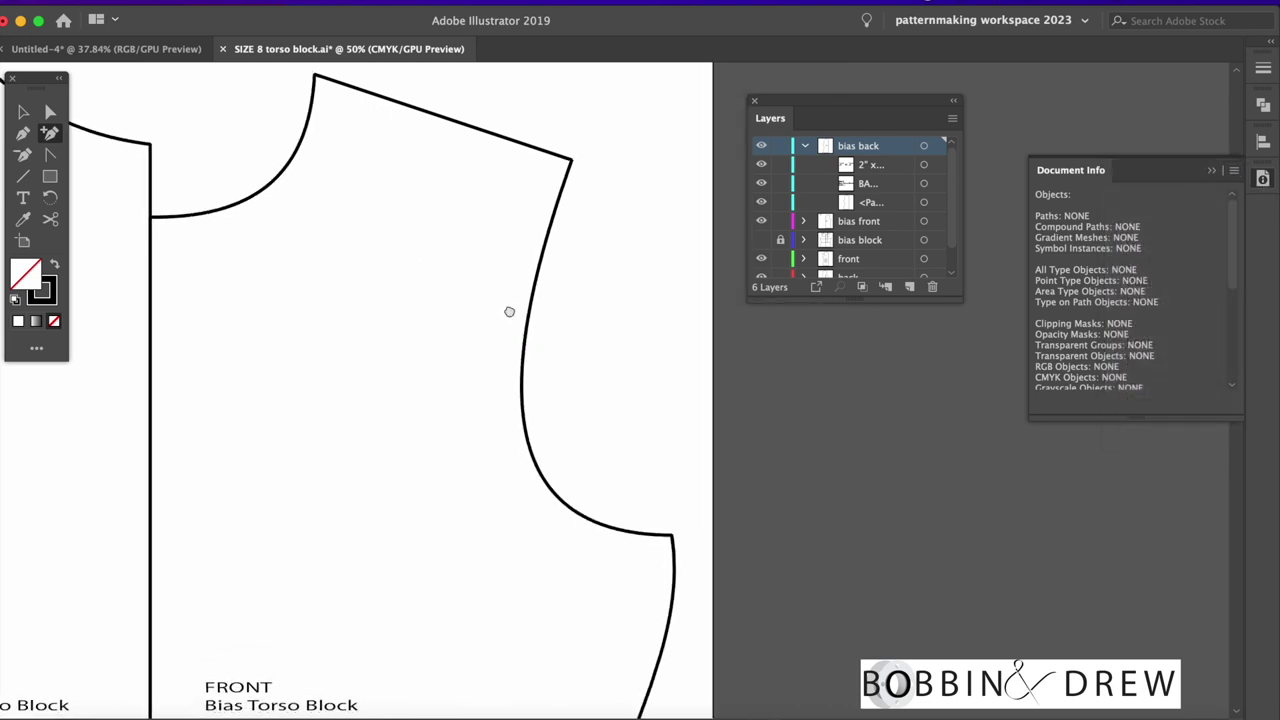
pyautogui.click(50, 219)
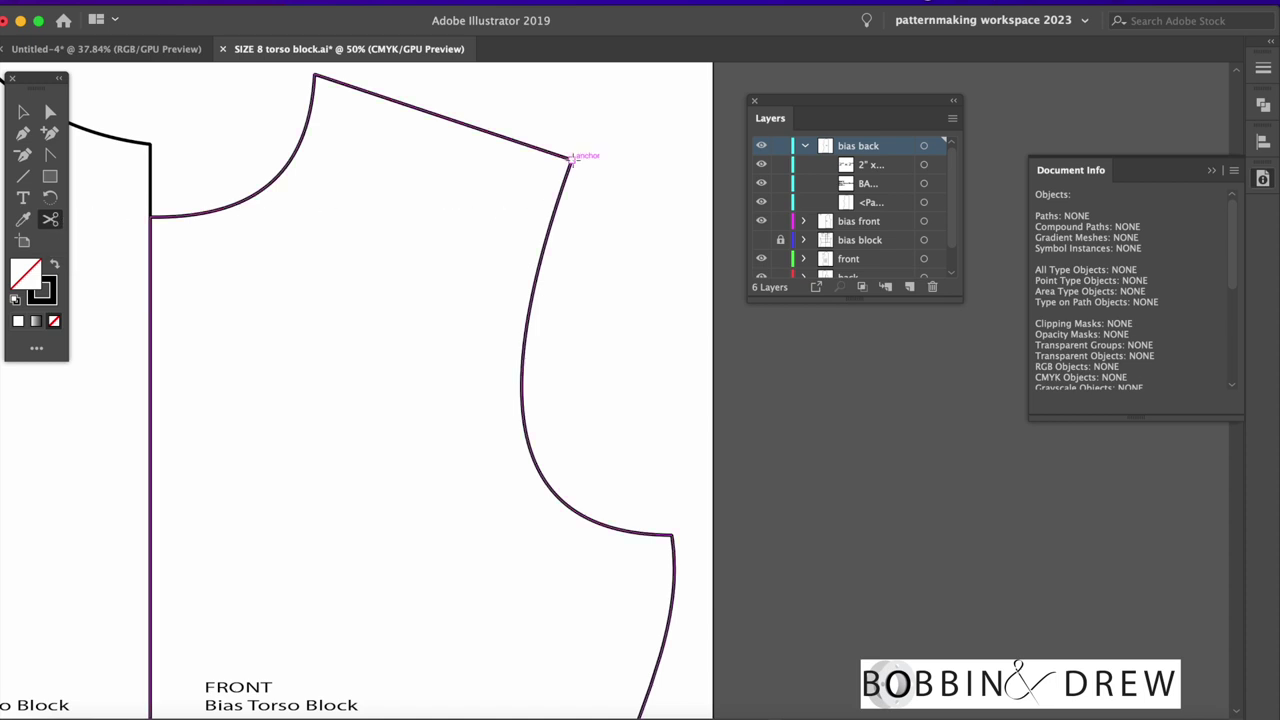
pyautogui.click(570, 158)
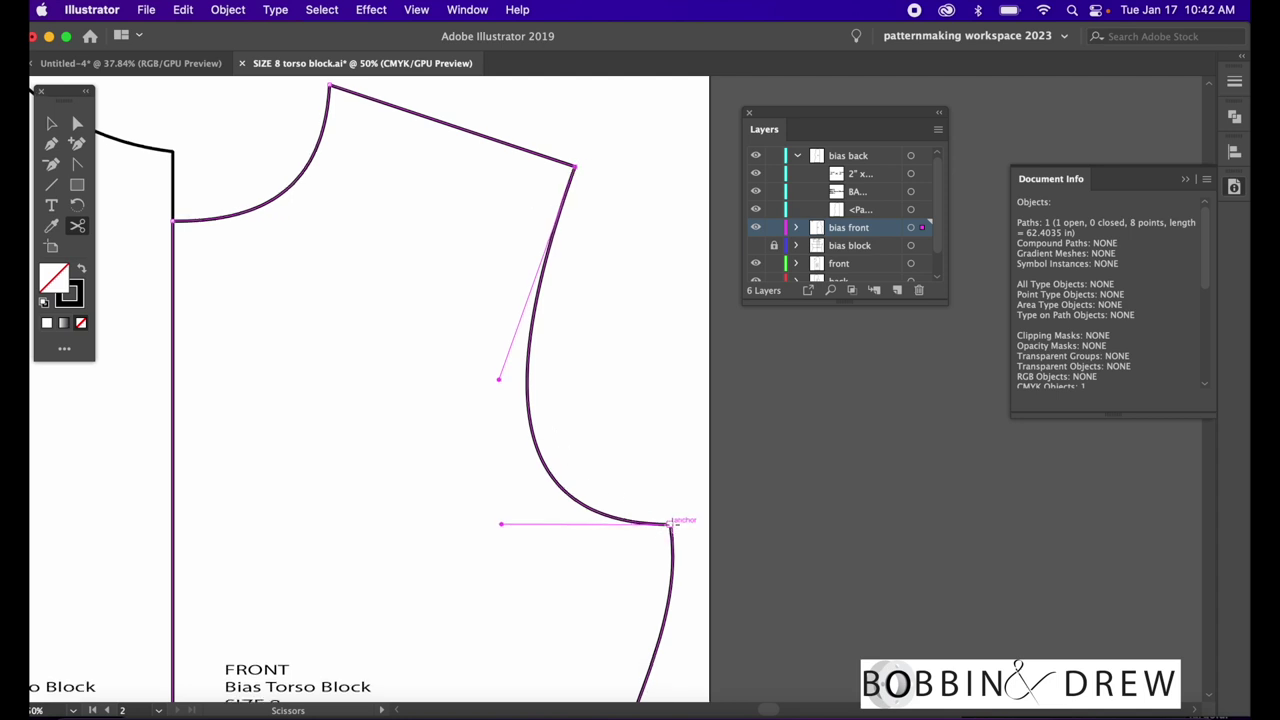
pyautogui.click(671, 522)
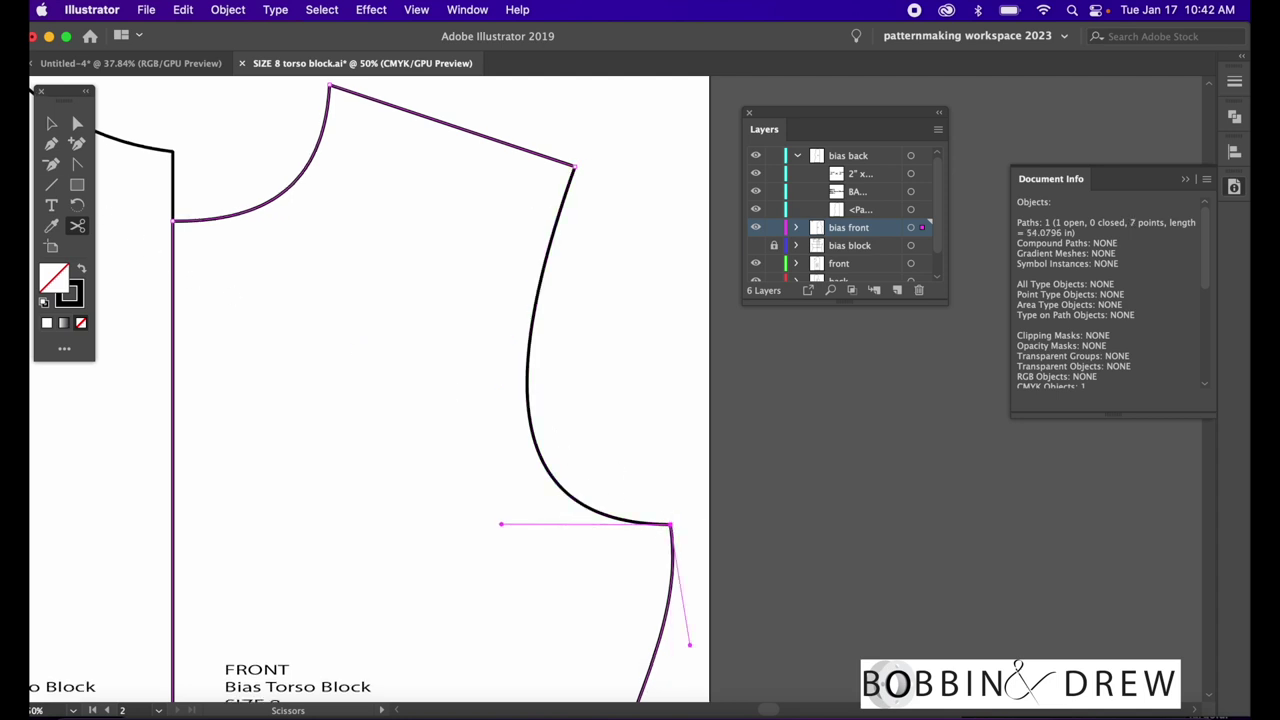
# Step: Select the separated front armhole curve, measuring 8.3239 in, then pan toward BACK
pyautogui.click(51, 123)
pyautogui.click(586, 363)
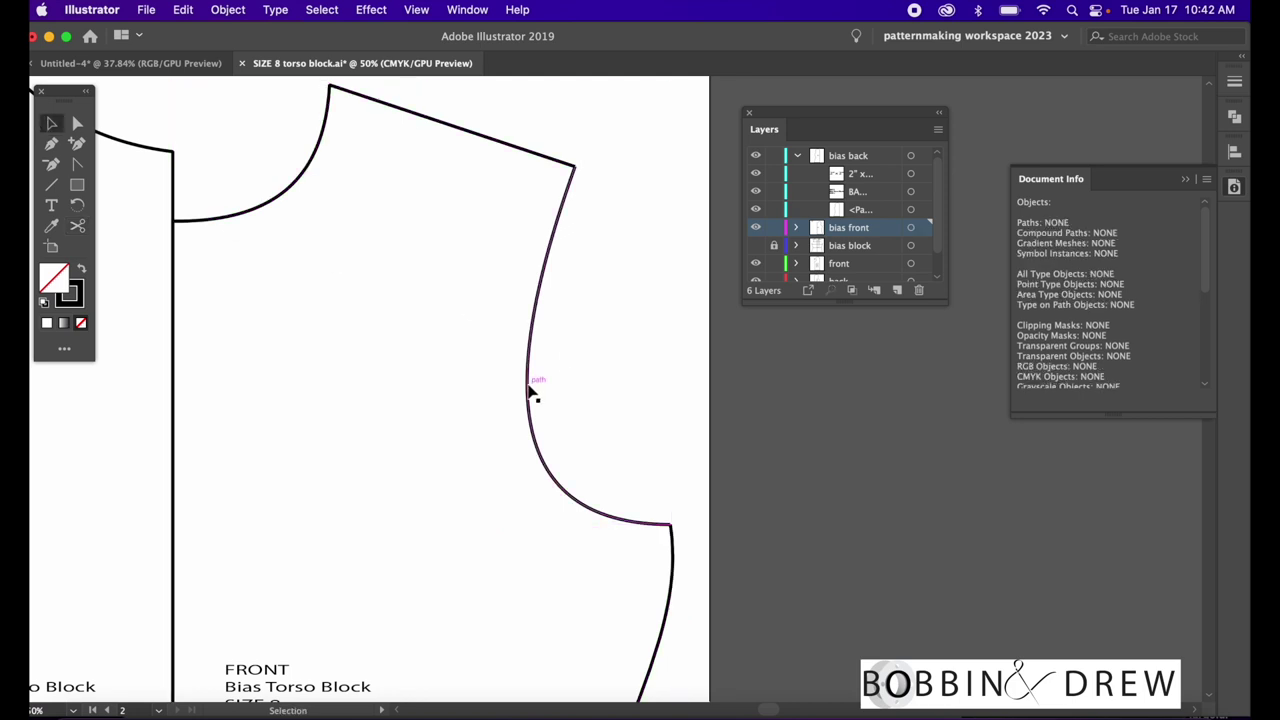
pyautogui.click(531, 389)
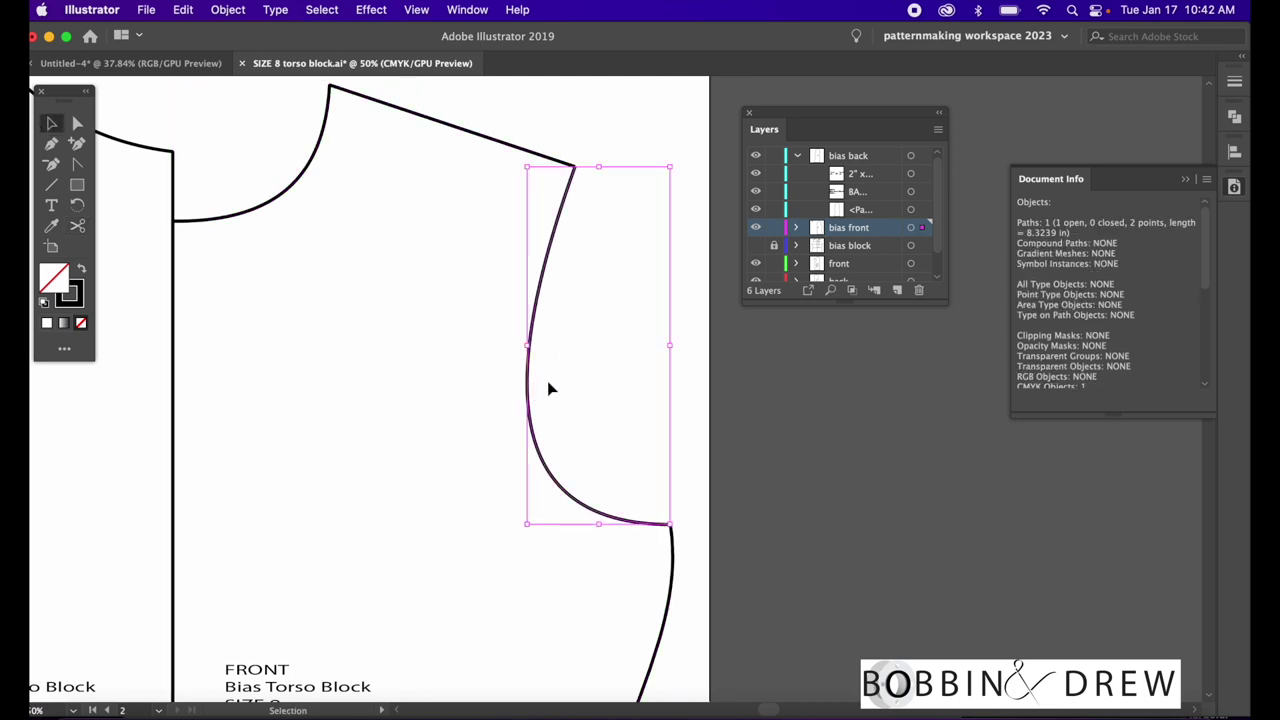
pyautogui.hscroll(-1, 1058, 220)
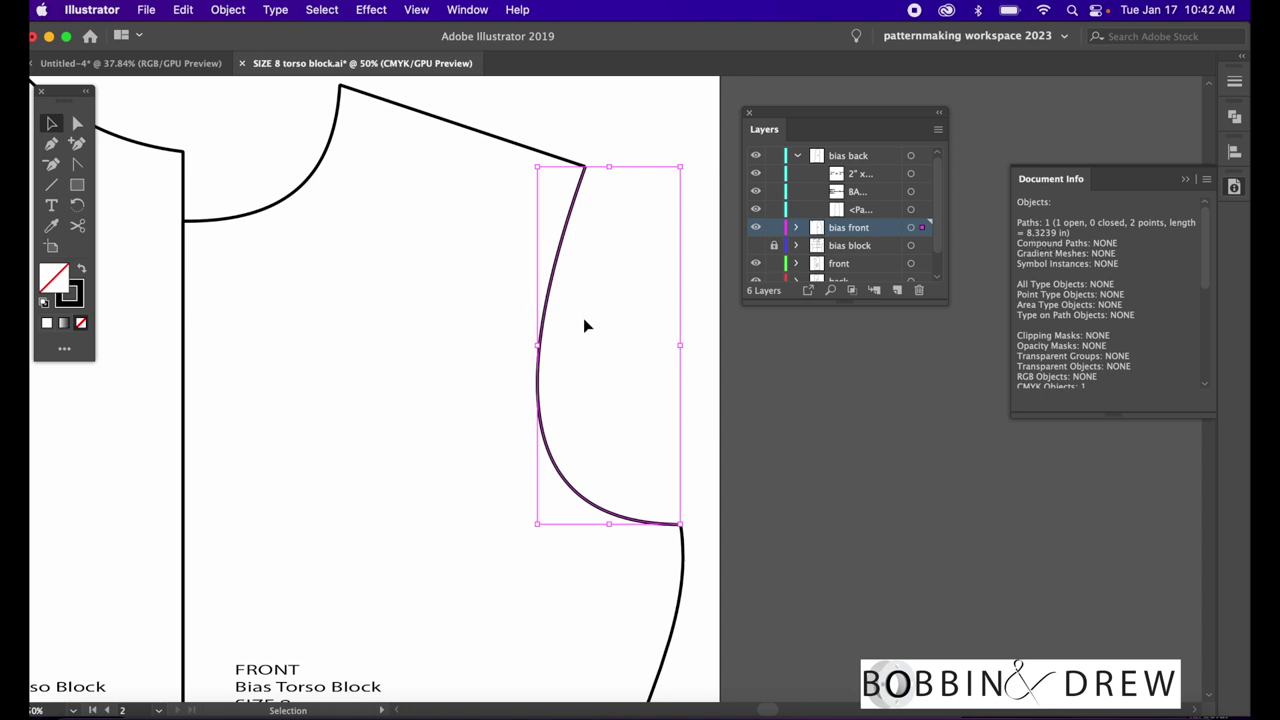
pyautogui.moveTo(389, 307); pyautogui.dragTo(543, 327)
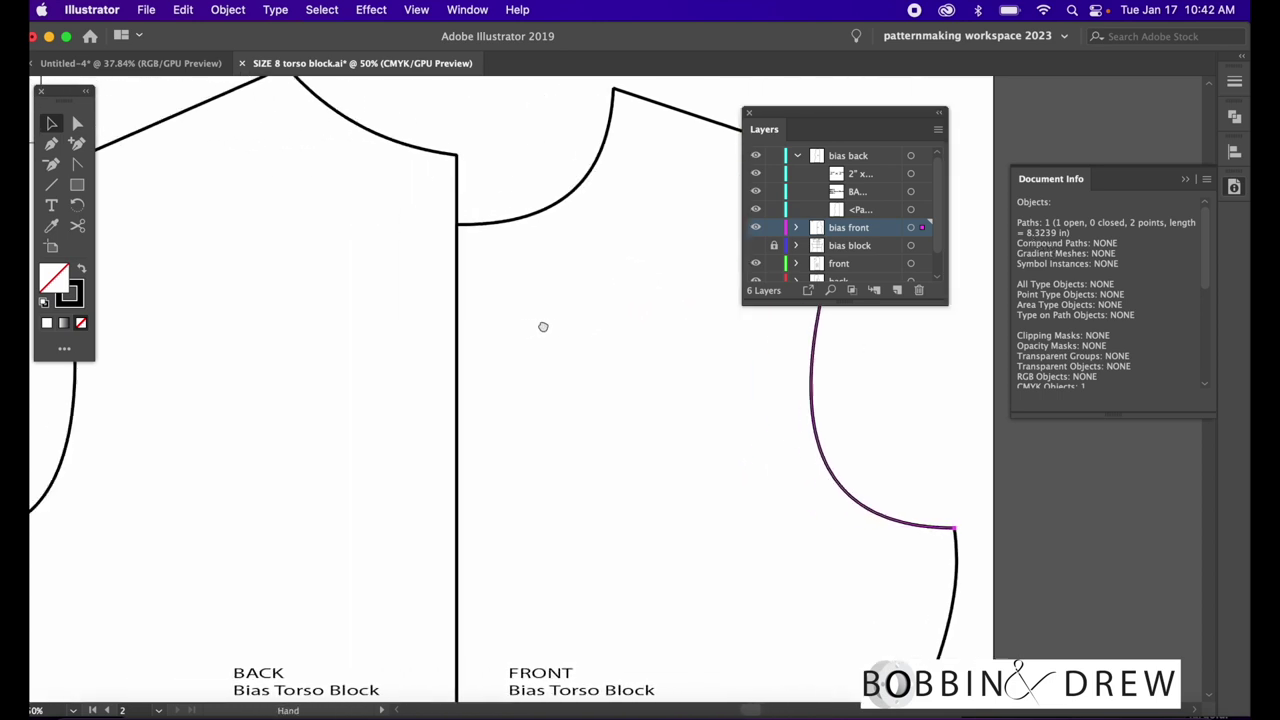
# Step: Cut the BACK block with Scissors at its shoulder and underarm corners
pyautogui.moveTo(394, 330); pyautogui.dragTo(451, 331)
pyautogui.moveTo(340, 331); pyautogui.dragTo(486, 331)
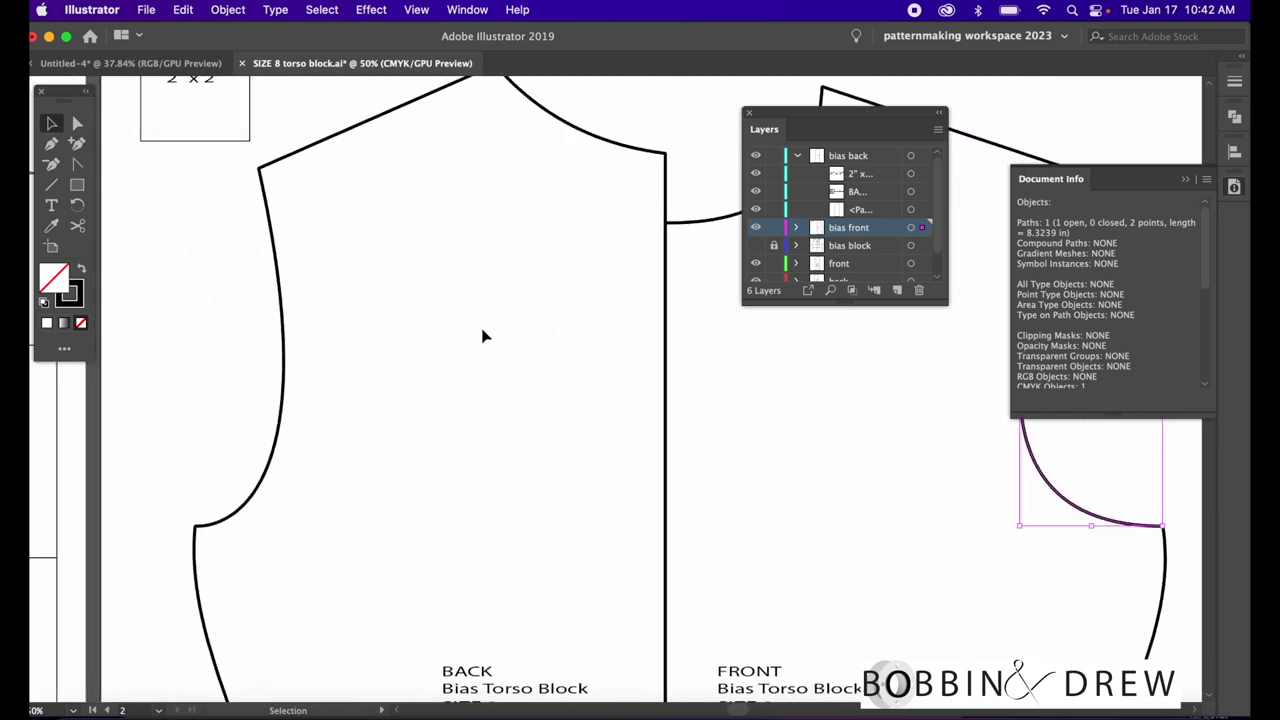
pyautogui.click(280, 283)
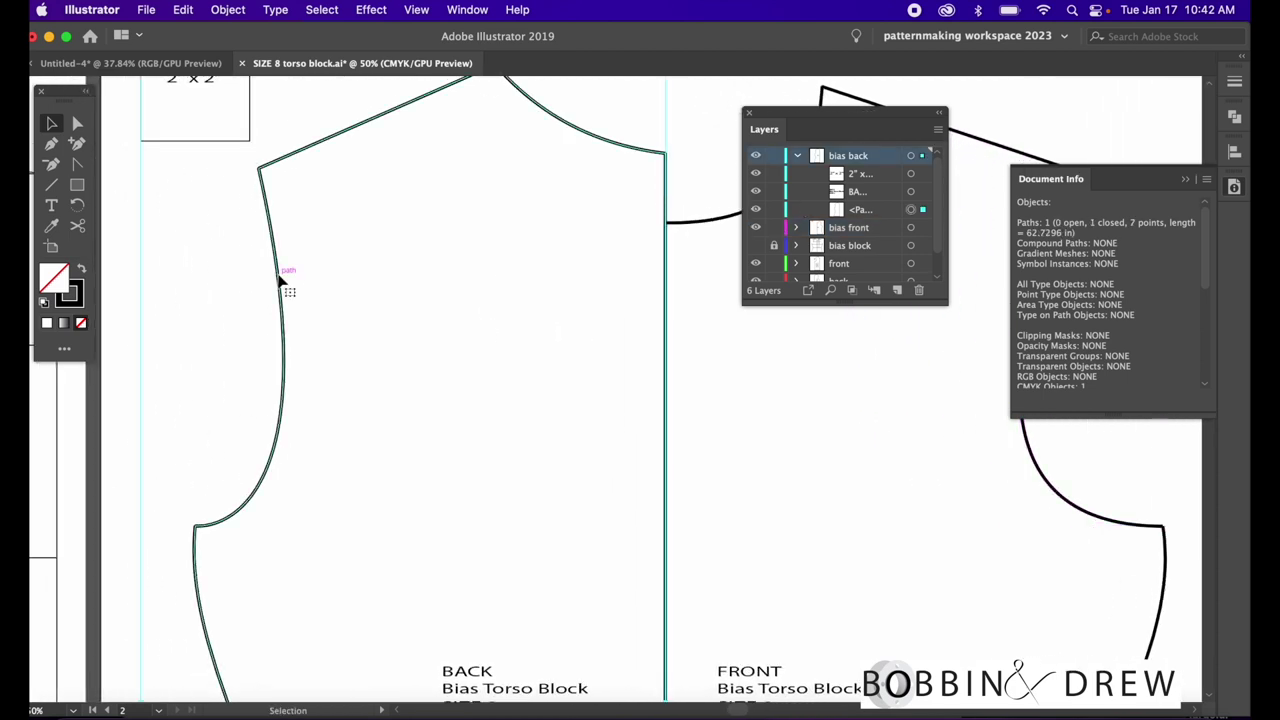
pyautogui.click(224, 266)
pyautogui.click(82, 227)
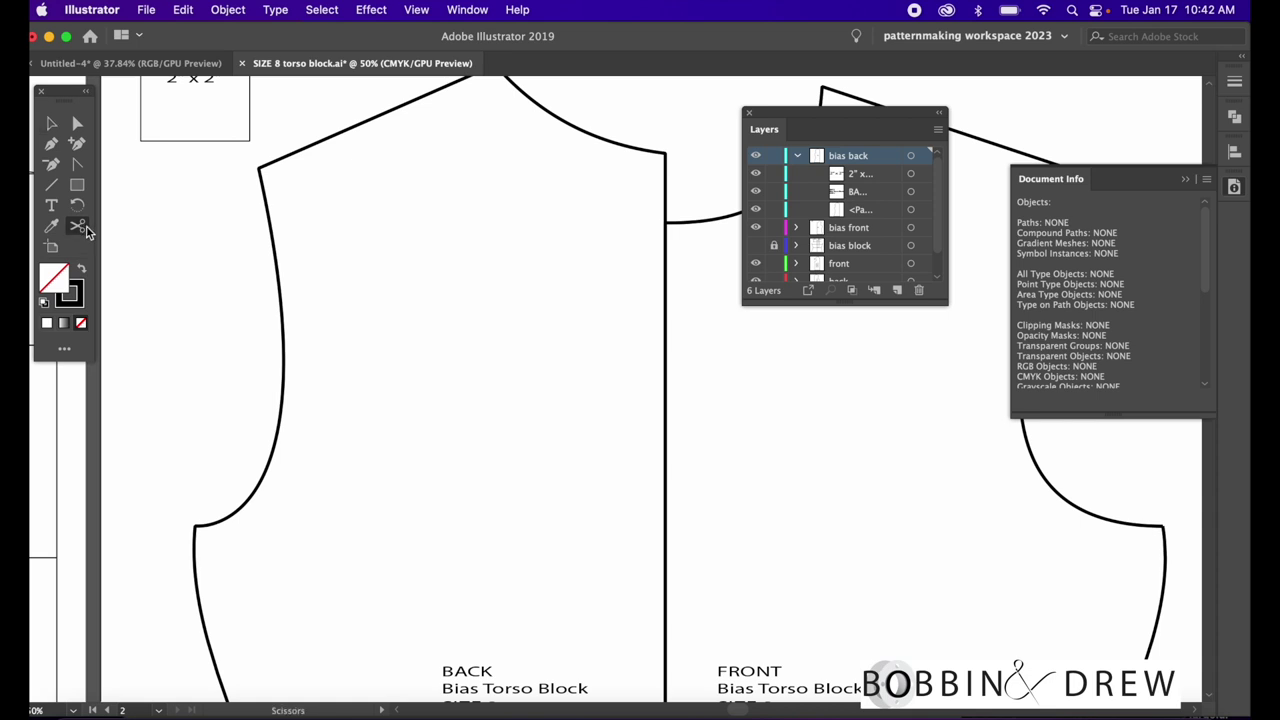
pyautogui.click(259, 166)
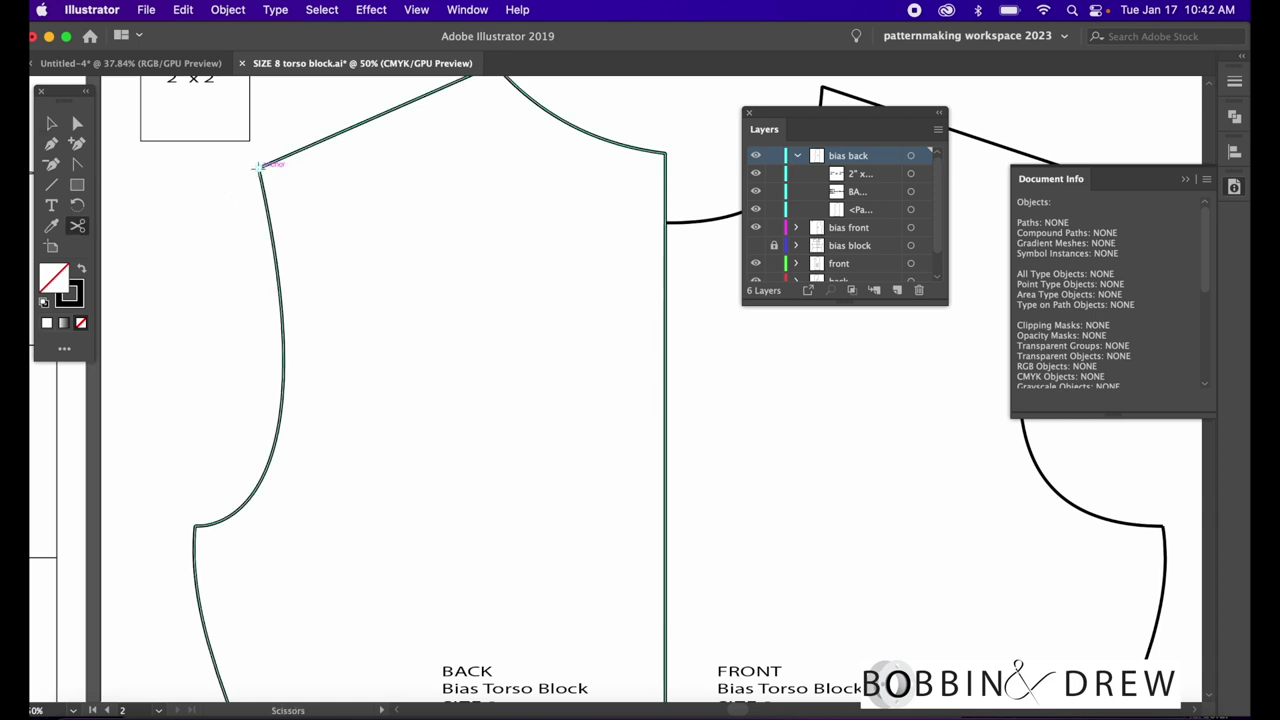
pyautogui.click(195, 523)
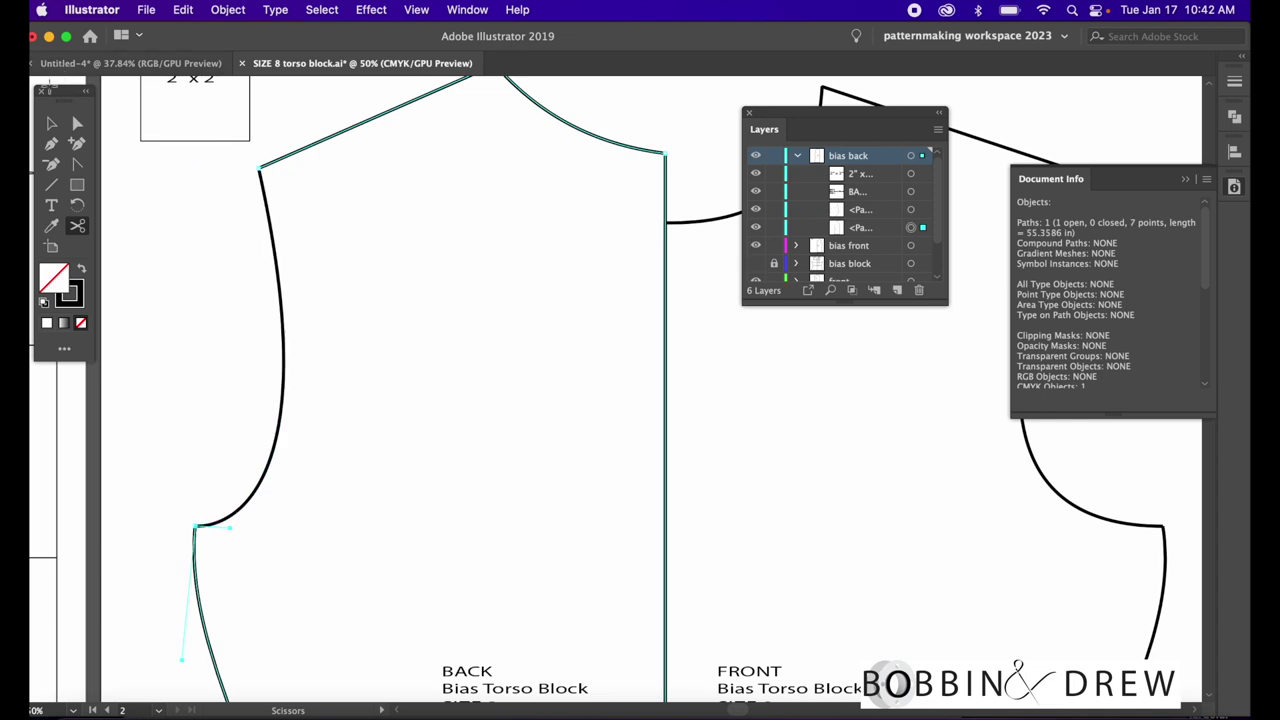
# Step: Select the separated back armhole curve, which measures 7.371 in
pyautogui.click(52, 125)
pyautogui.click(266, 263)
pyautogui.scroll(-2, 240, 240)
pyautogui.hscroll(1, 240, 240)
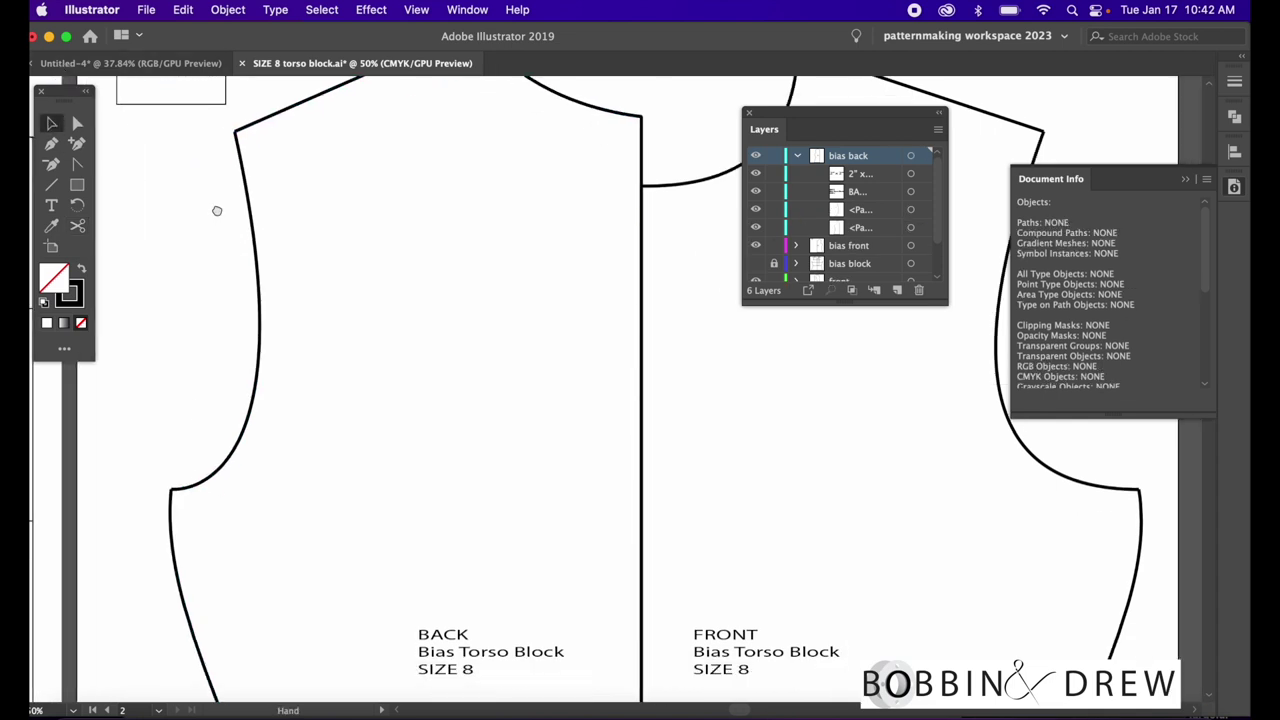
pyautogui.click(256, 260)
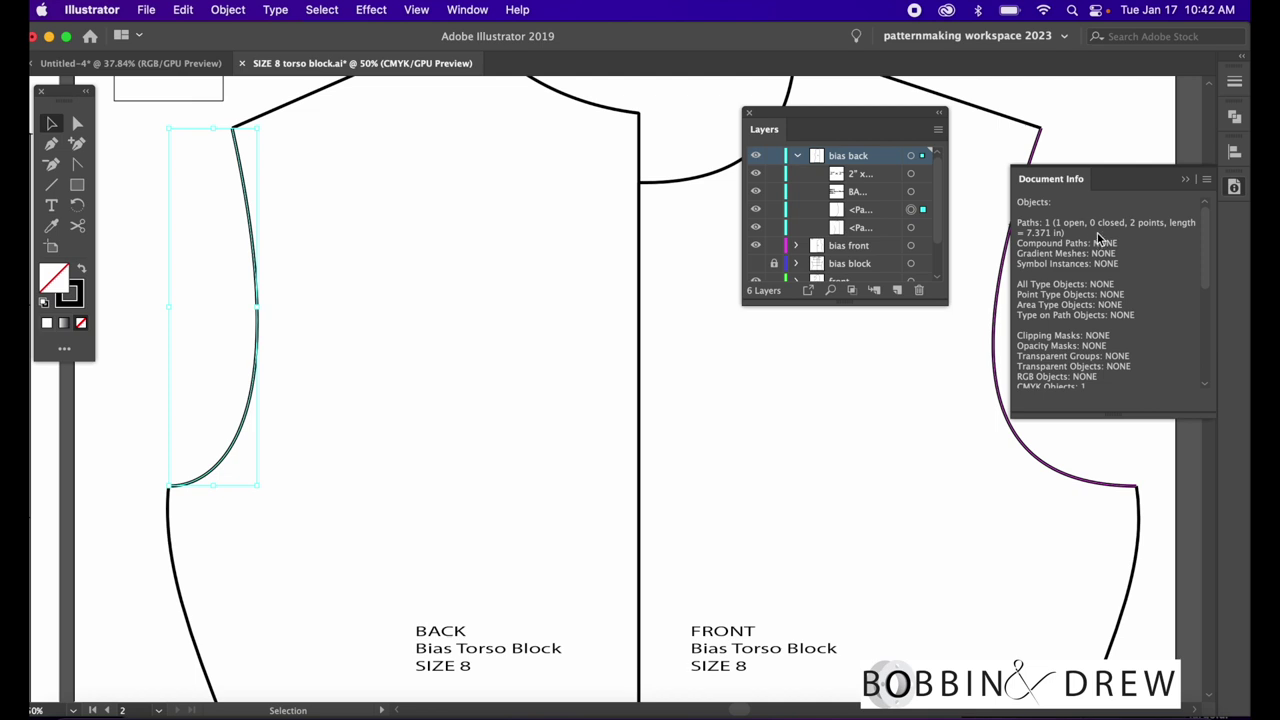
# Step: Close the Layers panel, zoom out, and select the front armhole curve
pyautogui.moveTo(855, 372); pyautogui.dragTo(783, 410)
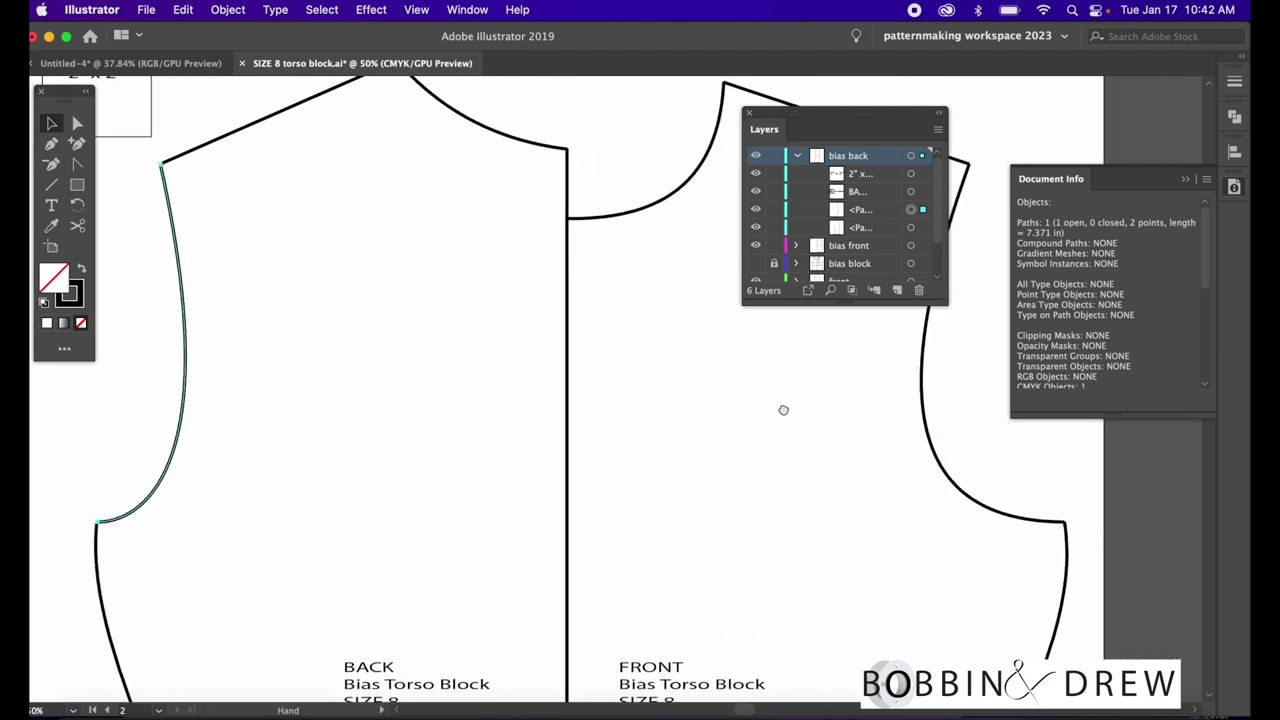
pyautogui.hscroll(2, 786, 414)
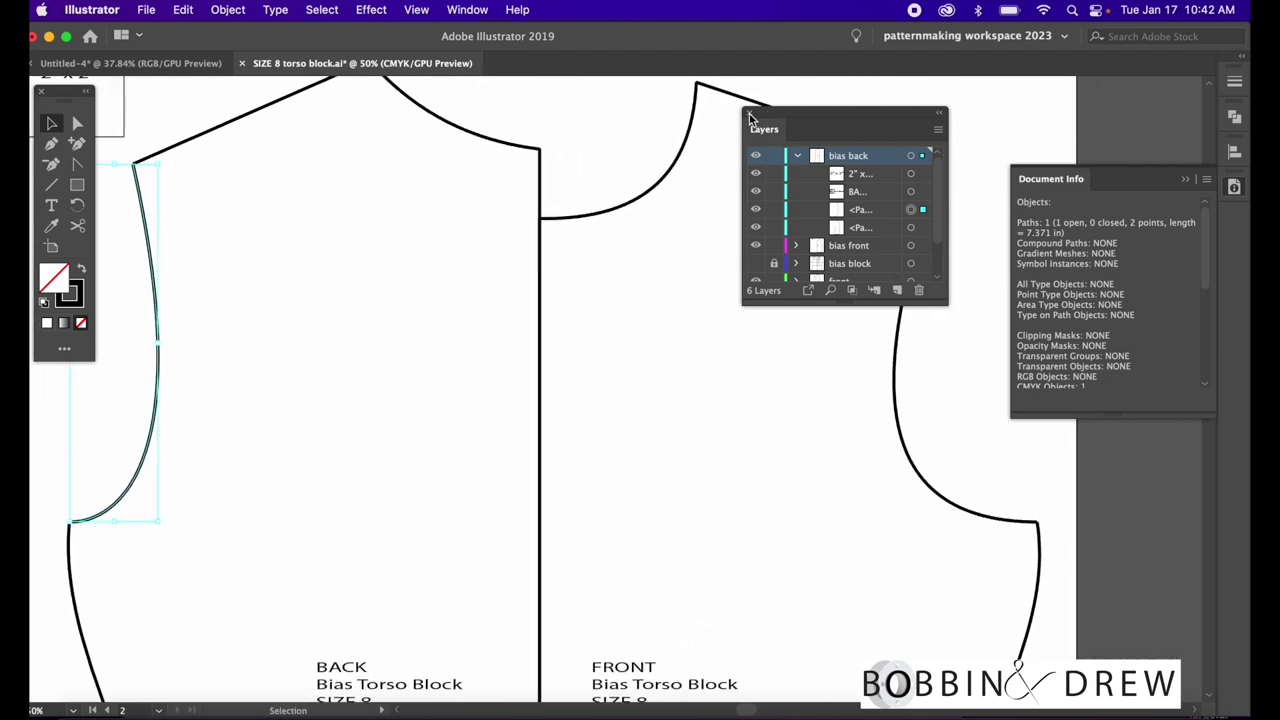
pyautogui.click(749, 113)
pyautogui.press('super+minus')
pyautogui.click(798, 366)
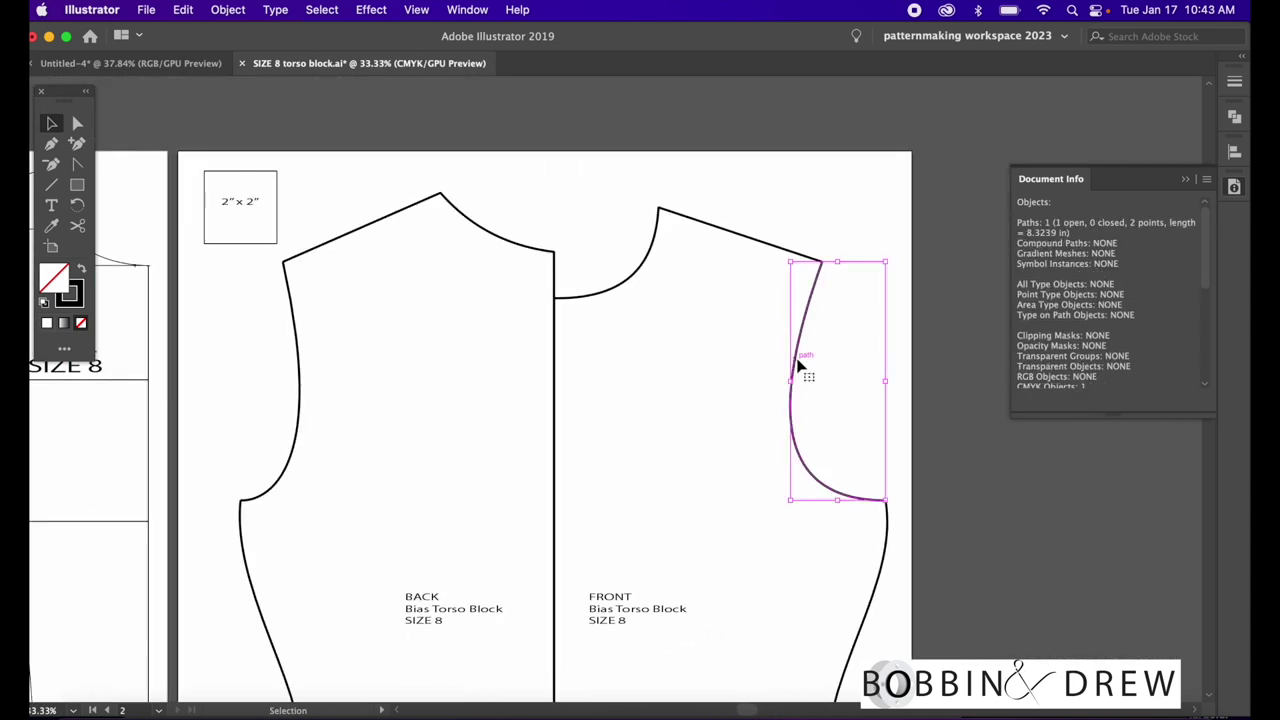
# Step: Shift-add the back armhole to the front for a combined length of 15.6949 in
pyautogui.keyDown('shift'); pyautogui.click(301, 414); pyautogui.keyUp('shift')
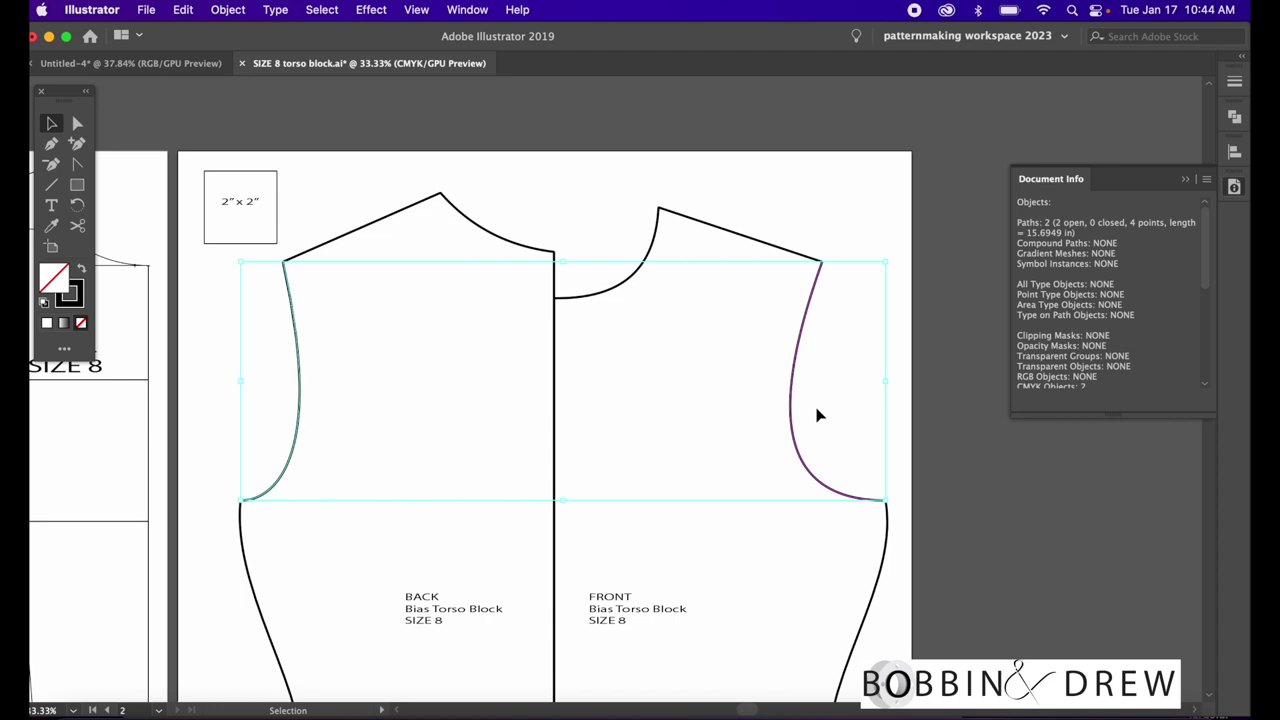
pyautogui.hscroll(2, 815, 406)
pyautogui.click(865, 431)
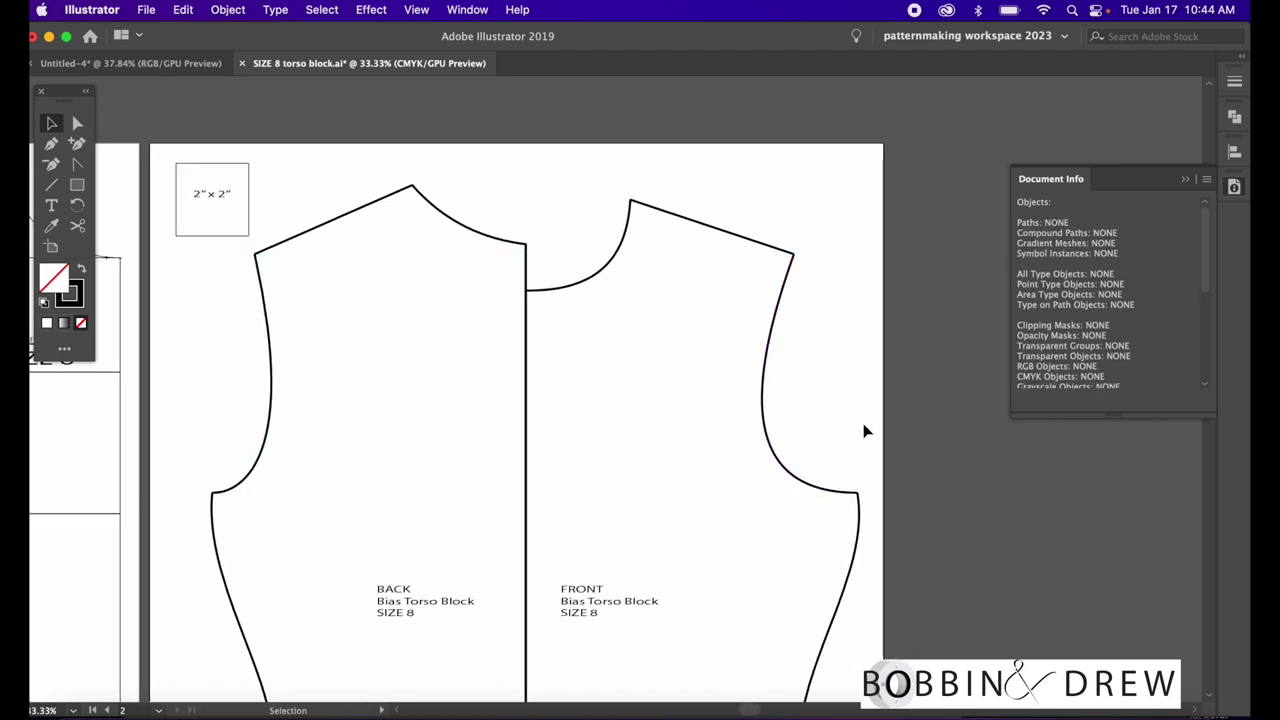
pyautogui.hscroll(5, 860, 430)
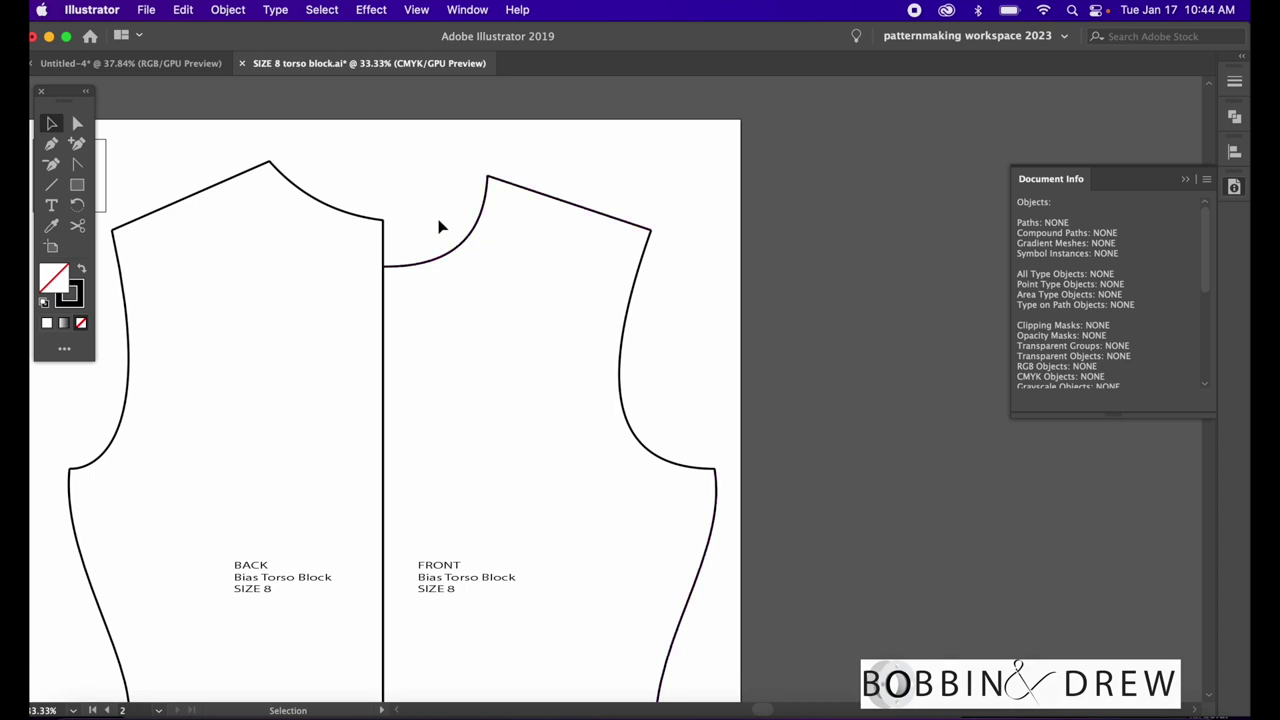
pyautogui.press('space')
pyautogui.moveTo(426, 214); pyautogui.dragTo(644, 283)
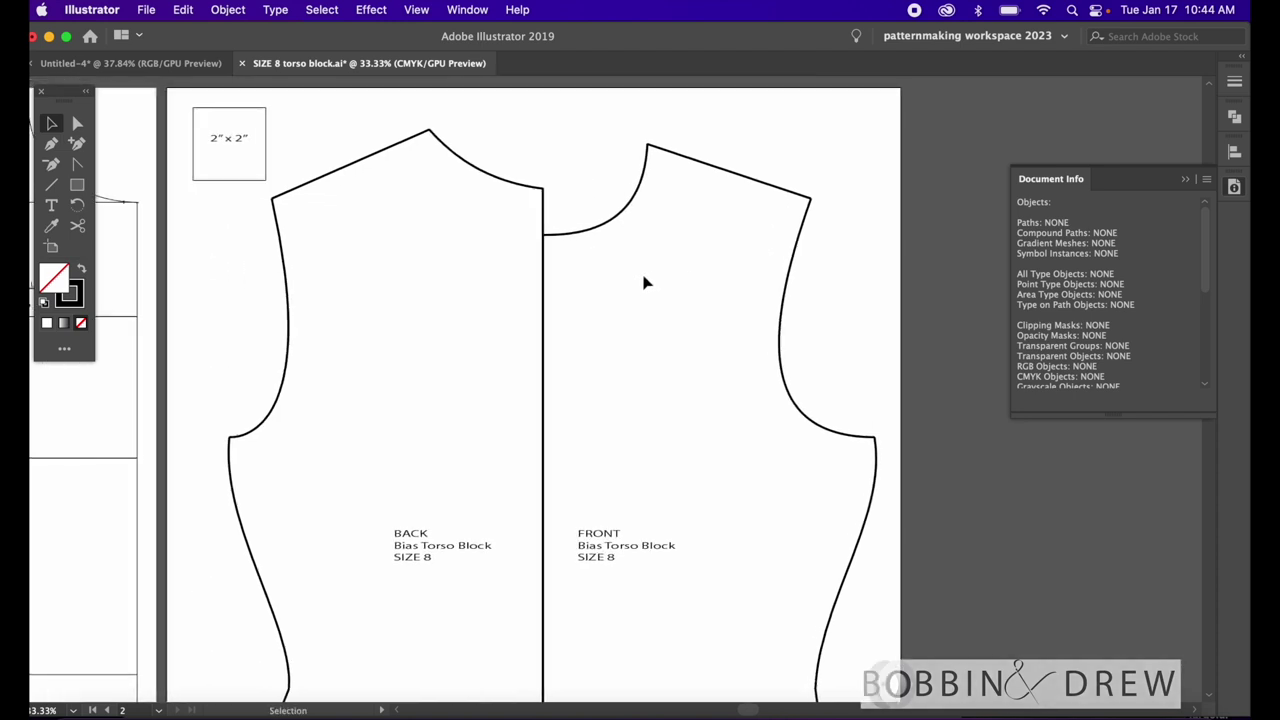
pyautogui.hscroll(5, 655, 276)
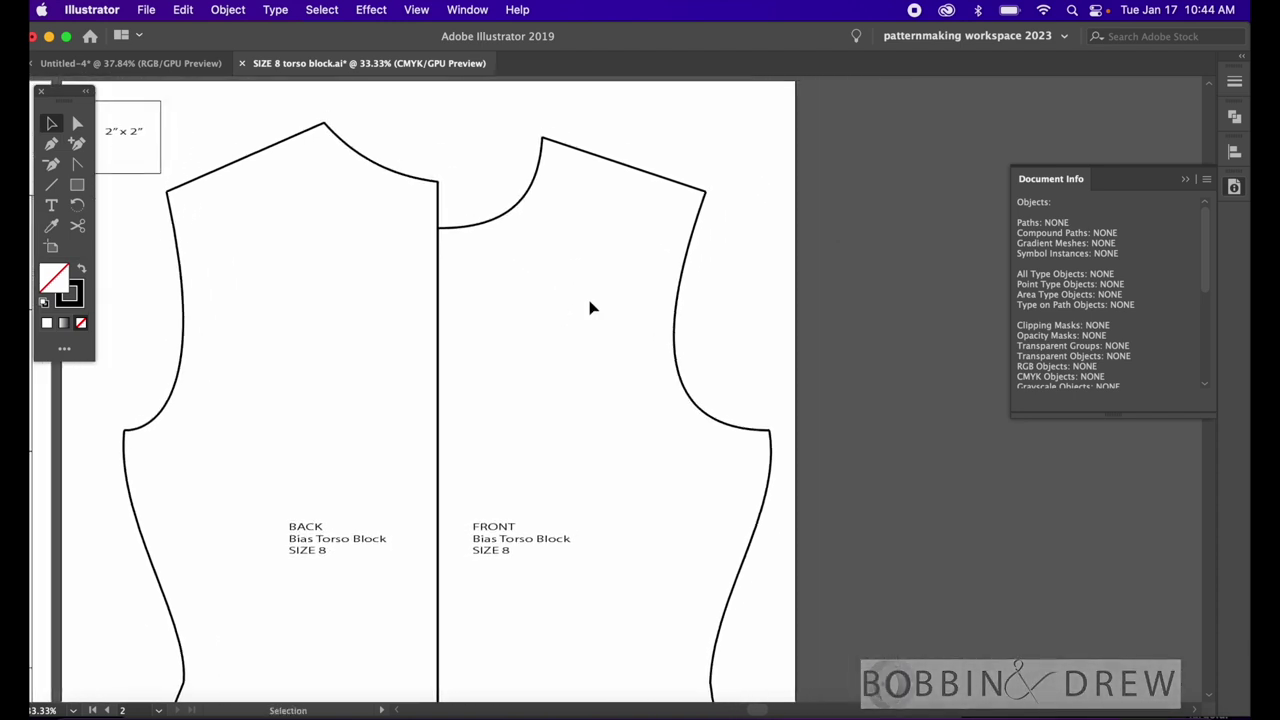
pyautogui.press('space')
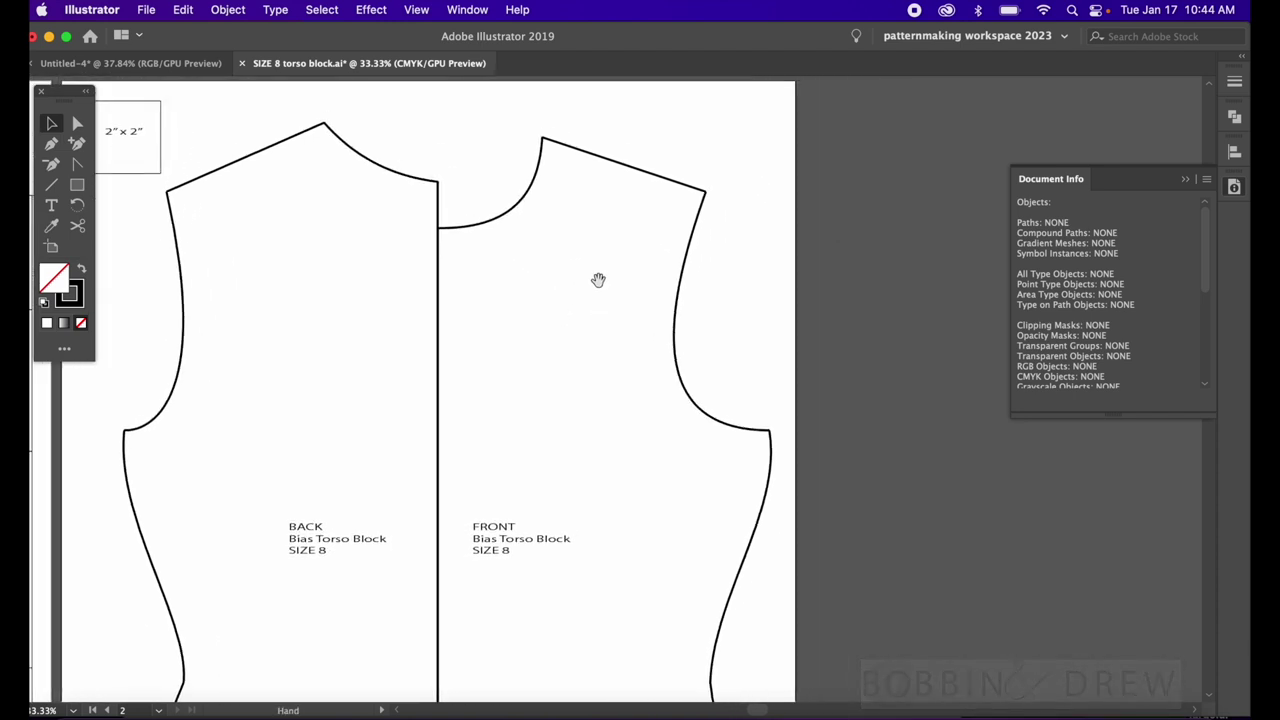